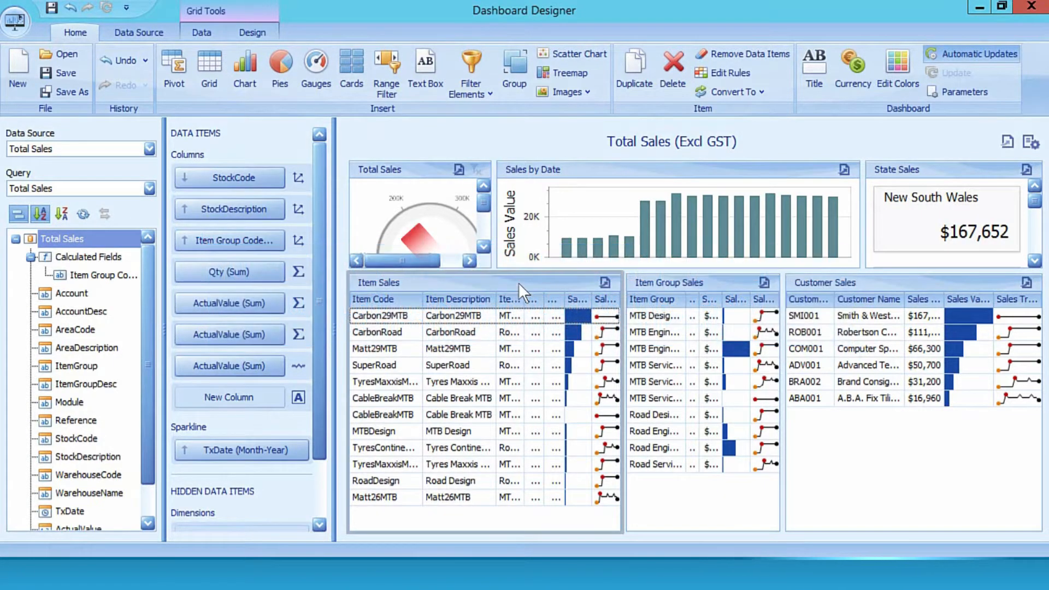
right_click(519, 283)
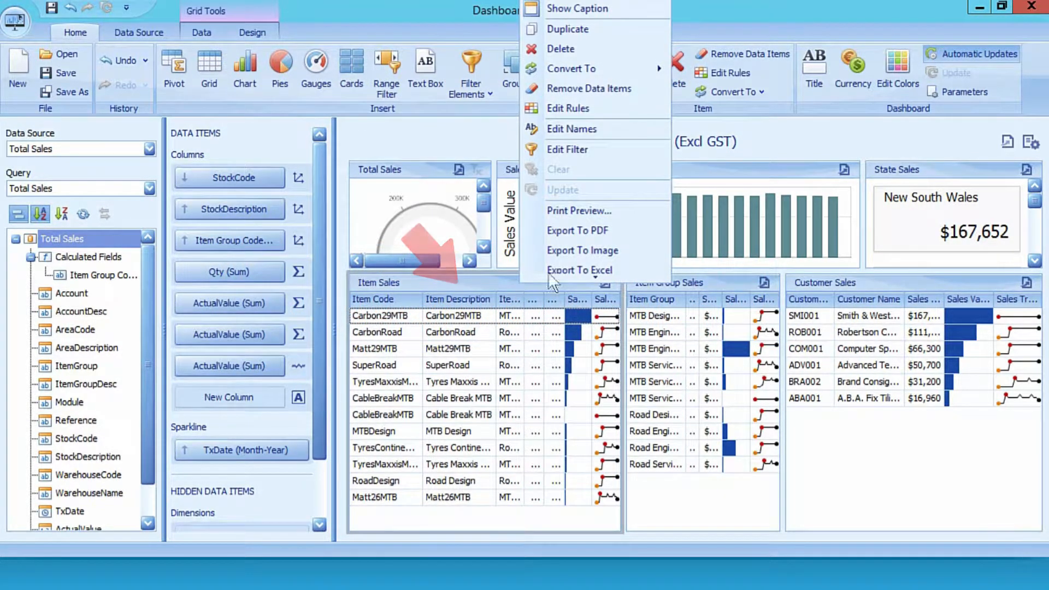
click(571, 129)
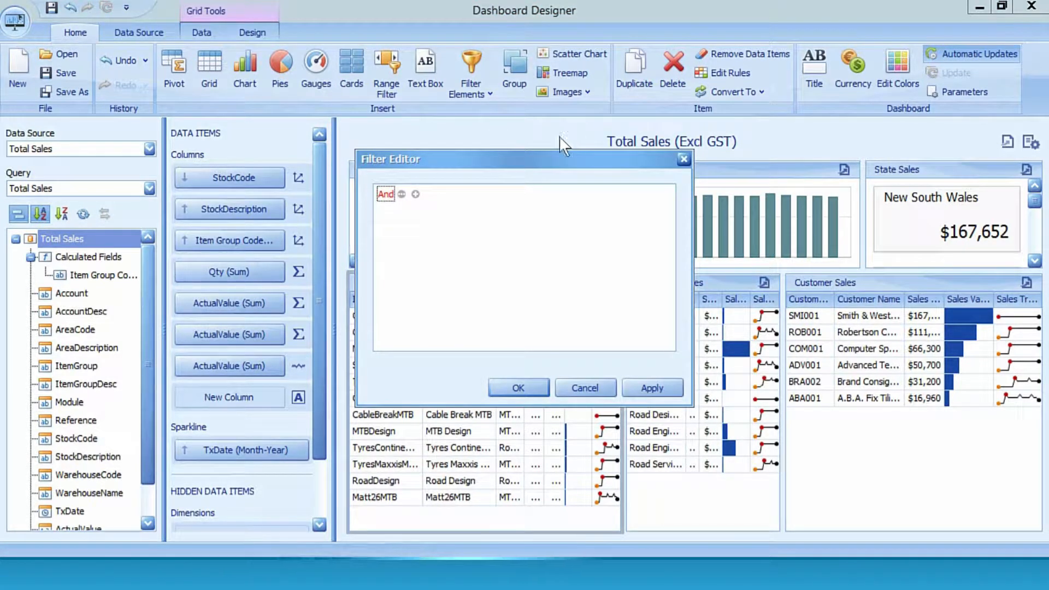
click(416, 194)
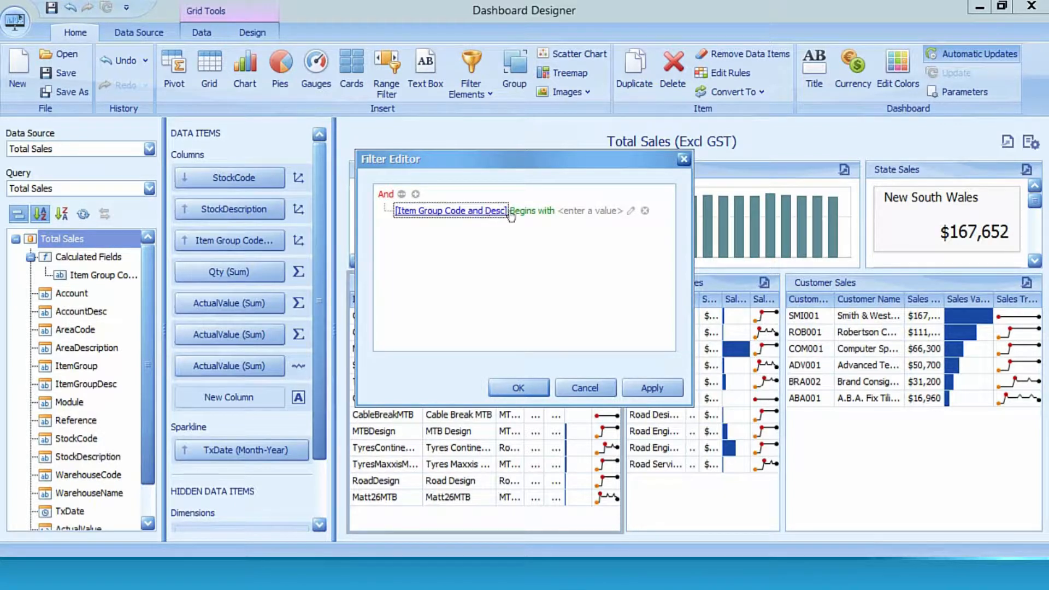
click(474, 212)
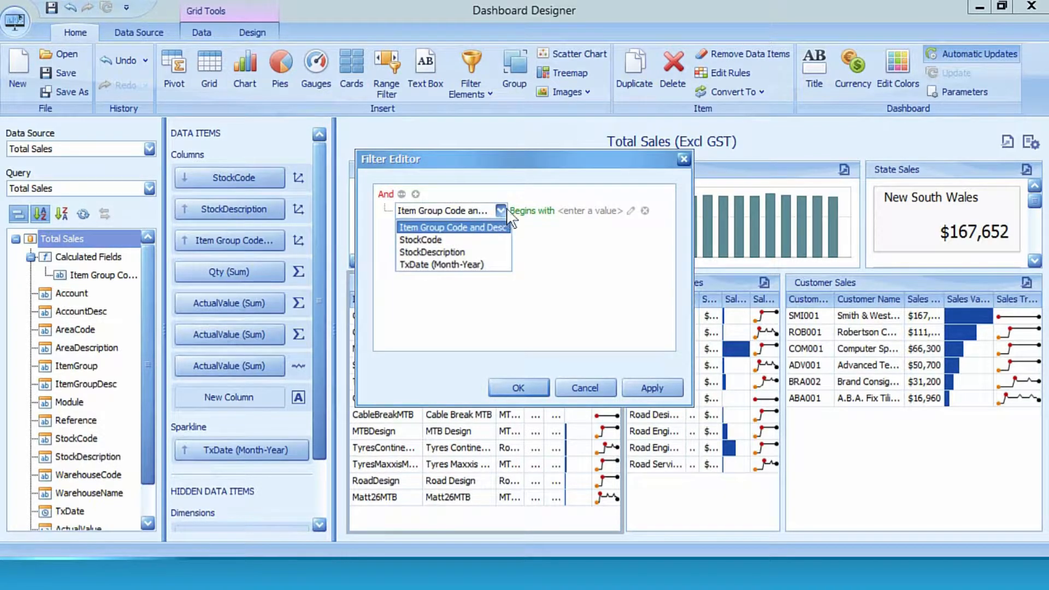
click(530, 213)
click(622, 212)
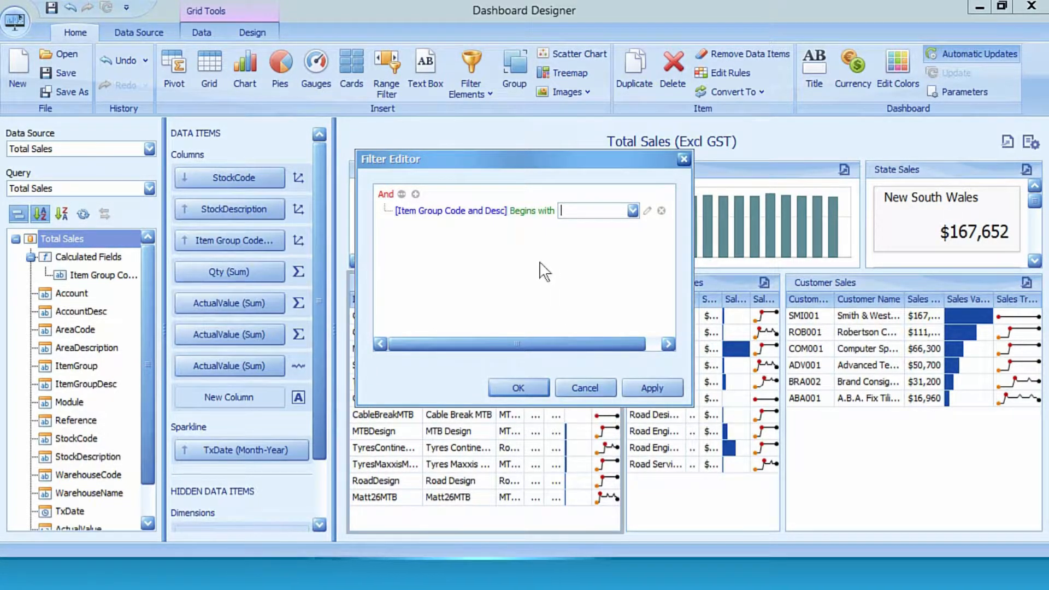
click(475, 210)
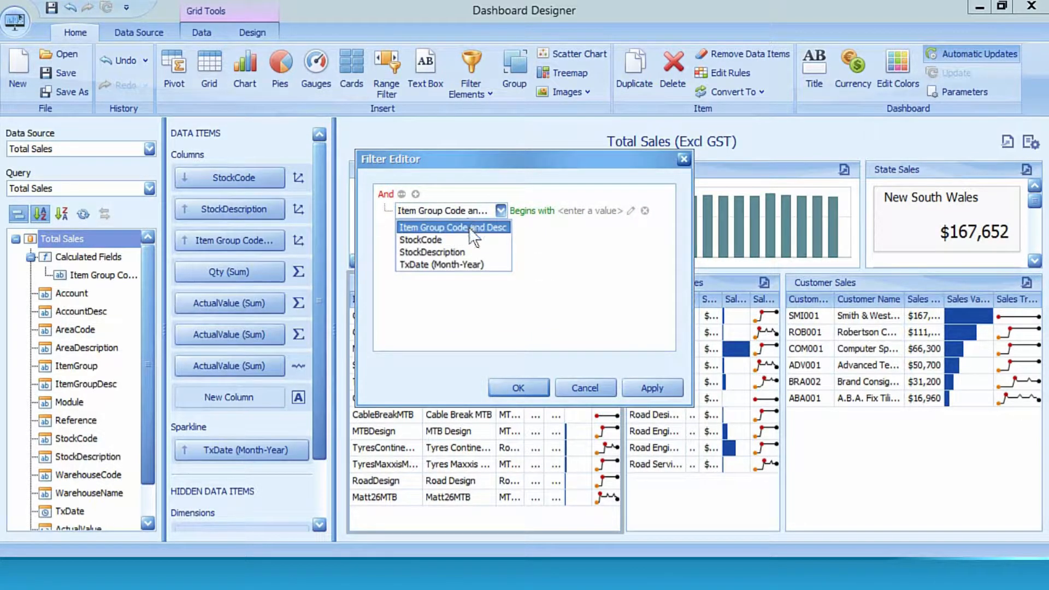
click(468, 239)
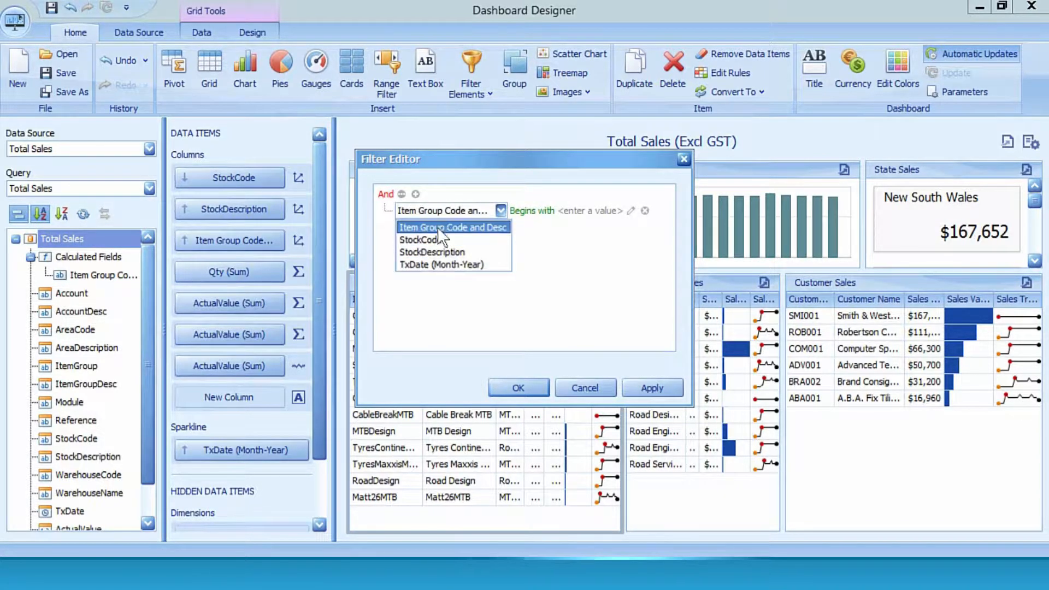
click(582, 389)
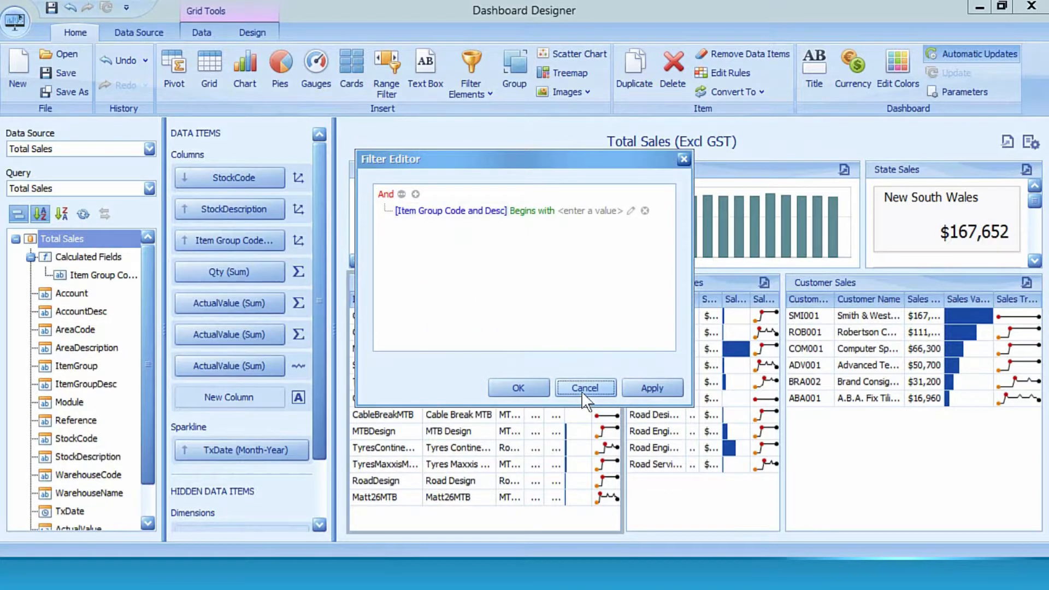
click(582, 389)
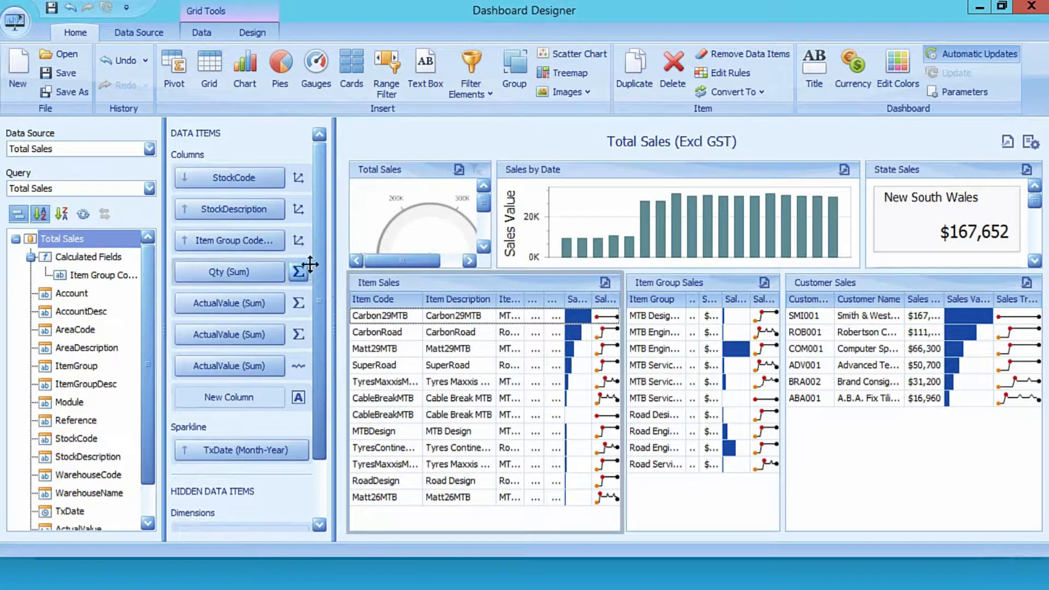
Add the ItemGroup field to the Item Sales grid as a hidden dimension.
drag(316, 268, 319, 349)
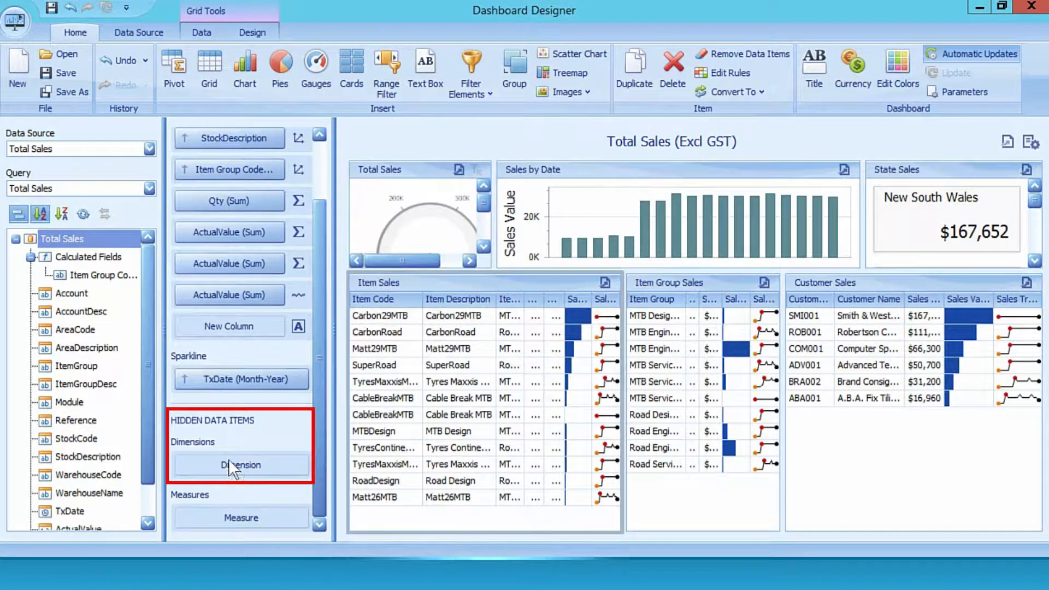
drag(63, 366, 228, 470)
Filter the Item Sales grid with the condition ItemGroup Equals MTB Design SA and apply it.
right_click(460, 279)
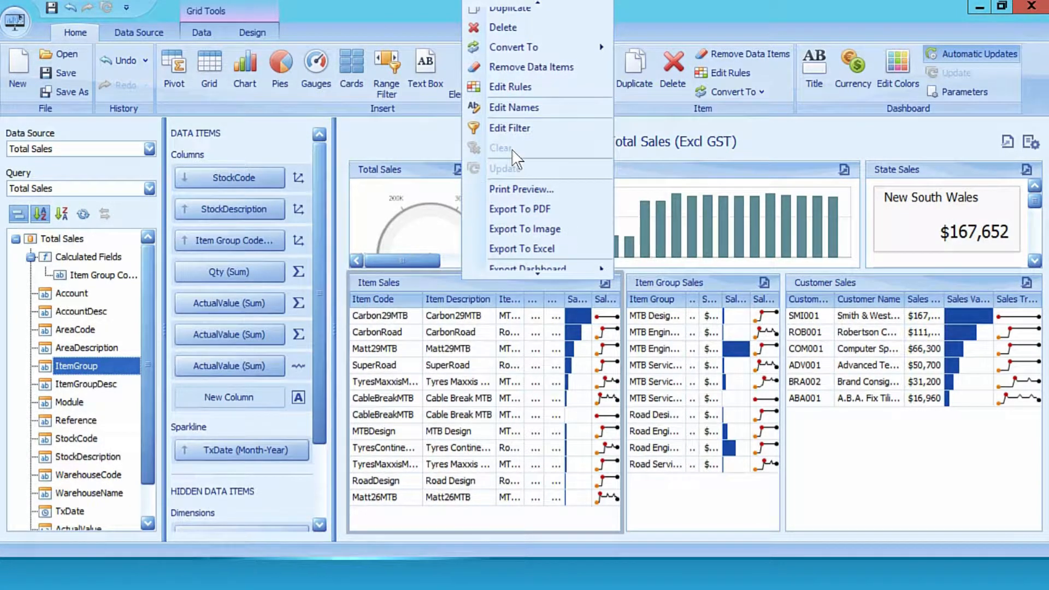
click(509, 128)
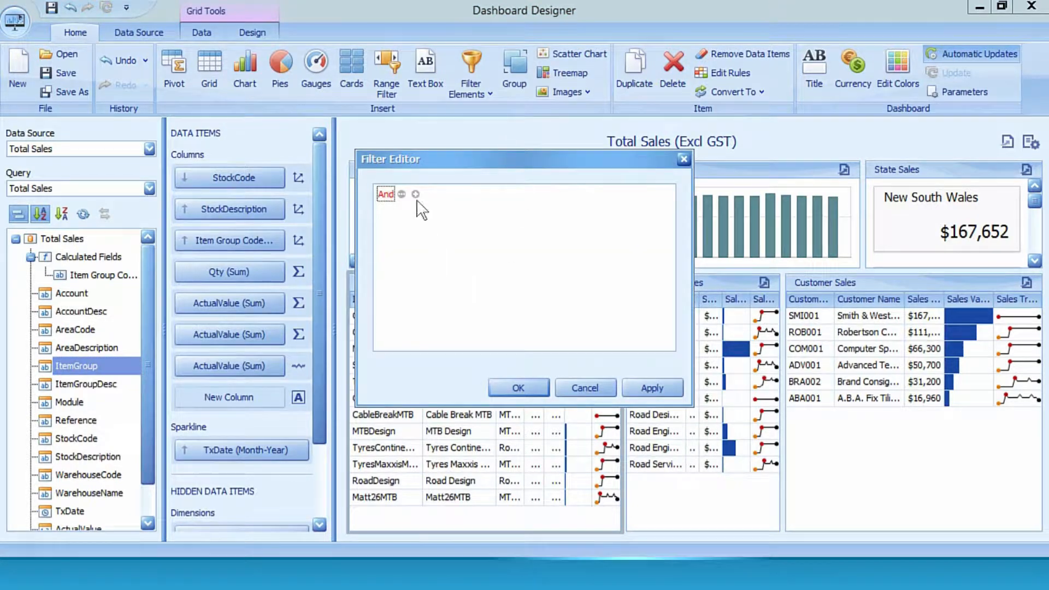
click(416, 195)
click(437, 211)
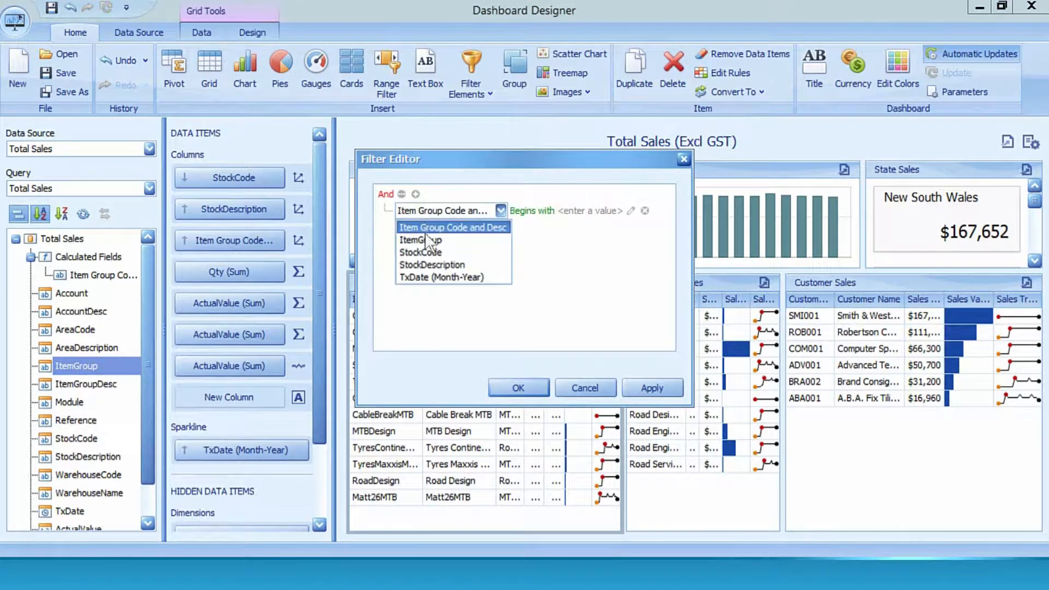
click(420, 239)
click(472, 211)
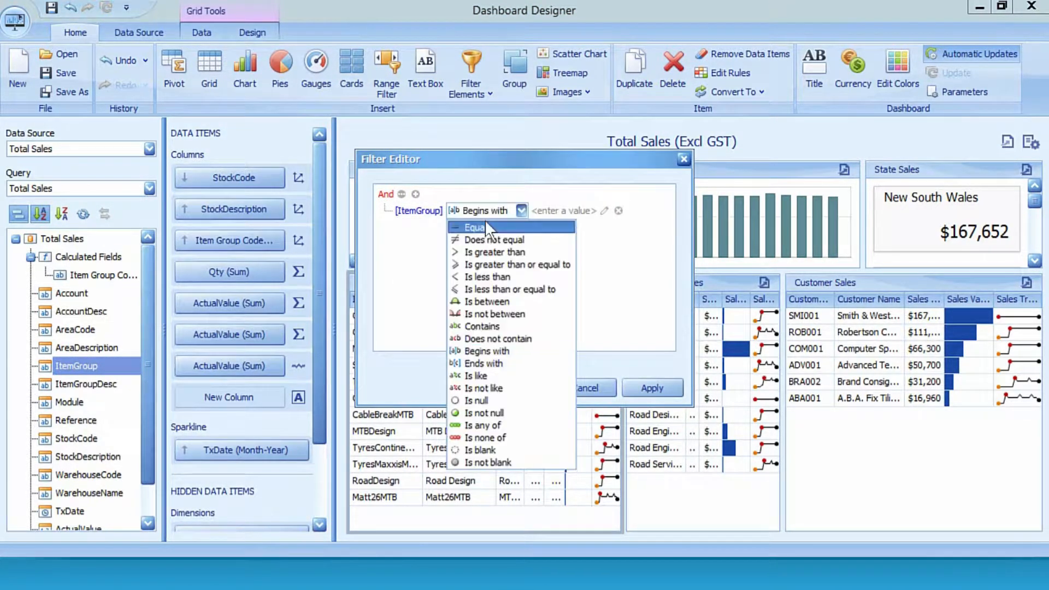
click(481, 226)
click(520, 213)
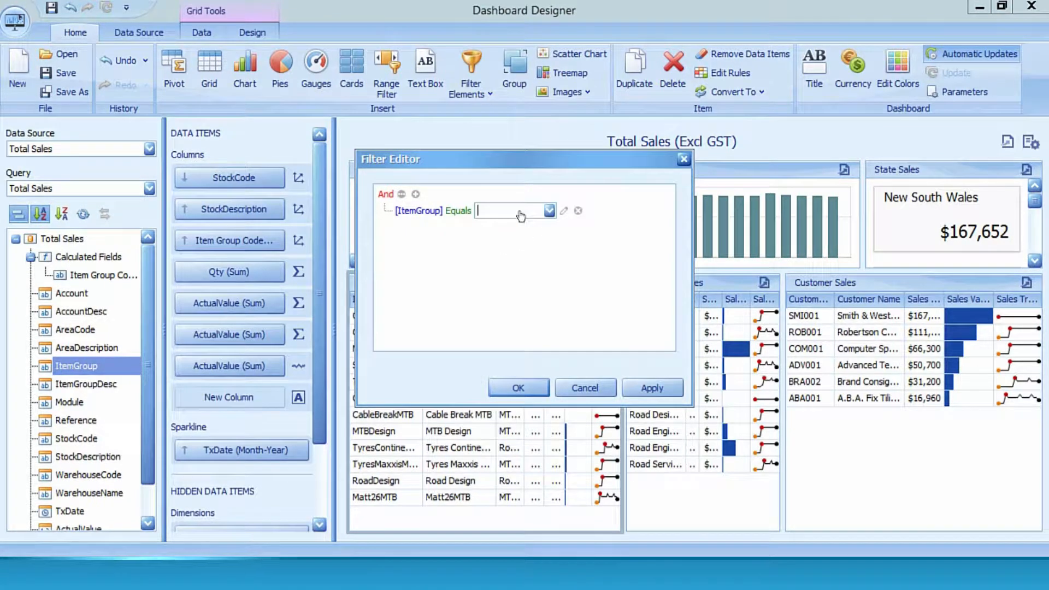
click(549, 210)
click(542, 228)
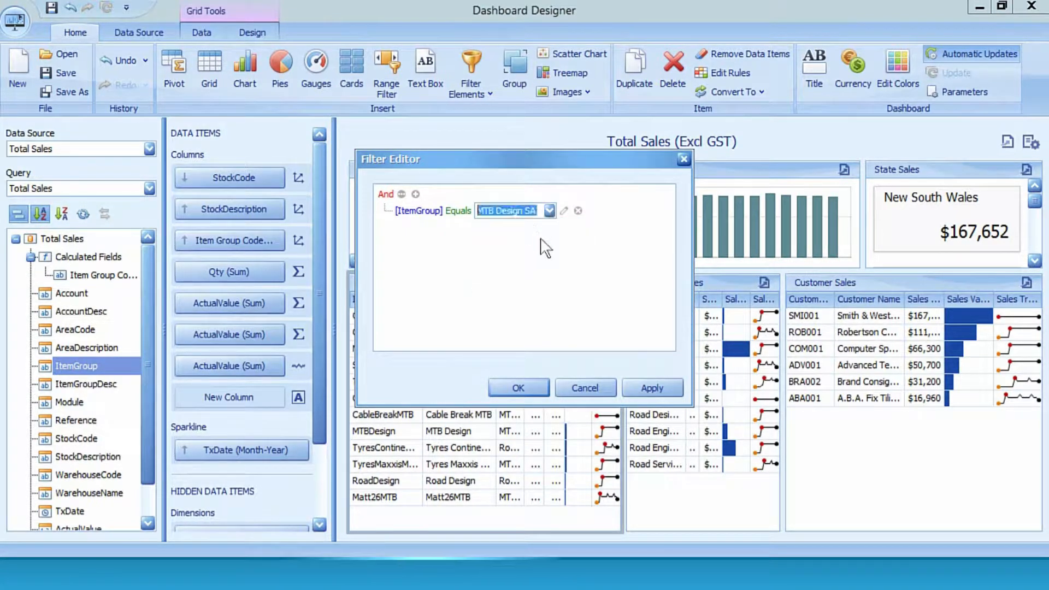
click(665, 382)
click(536, 388)
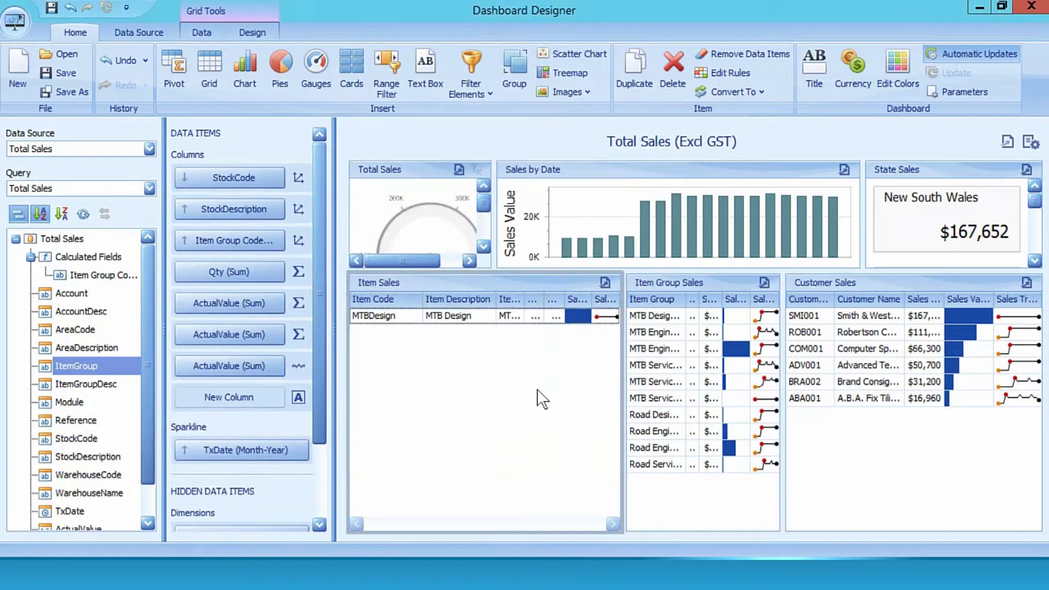
Clear the filter on the Item Sales grid.
right_click(463, 281)
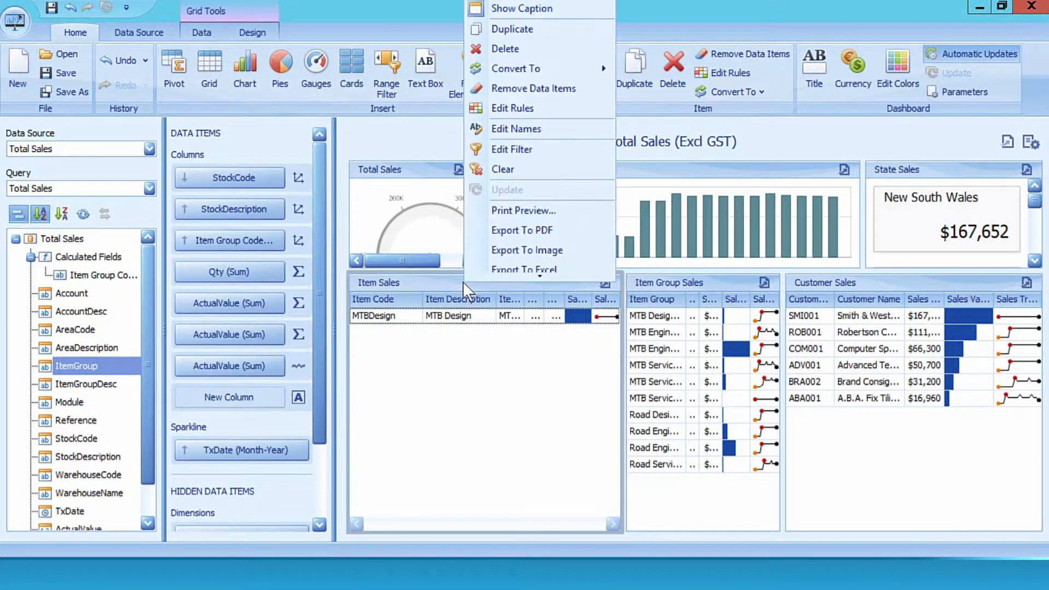
click(508, 169)
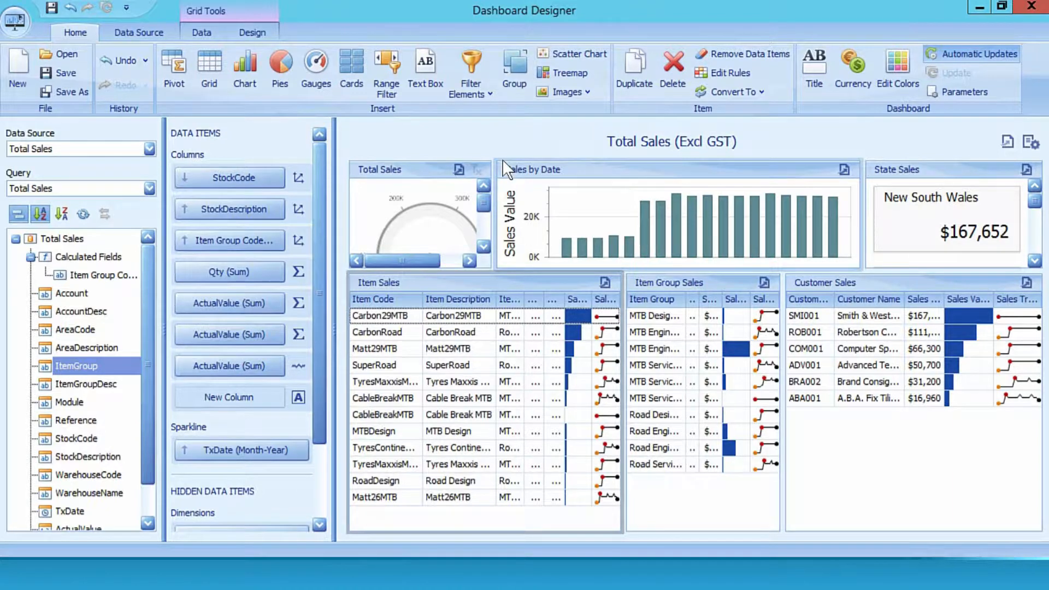
Enable Multiple Master Filter on the Sales by Date chart.
click(572, 166)
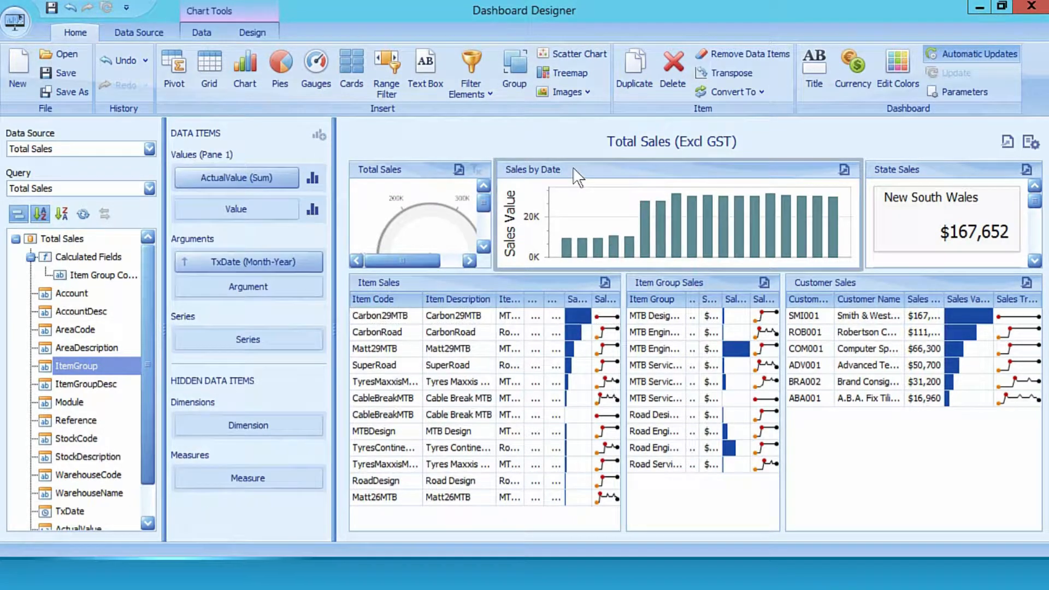
click(202, 30)
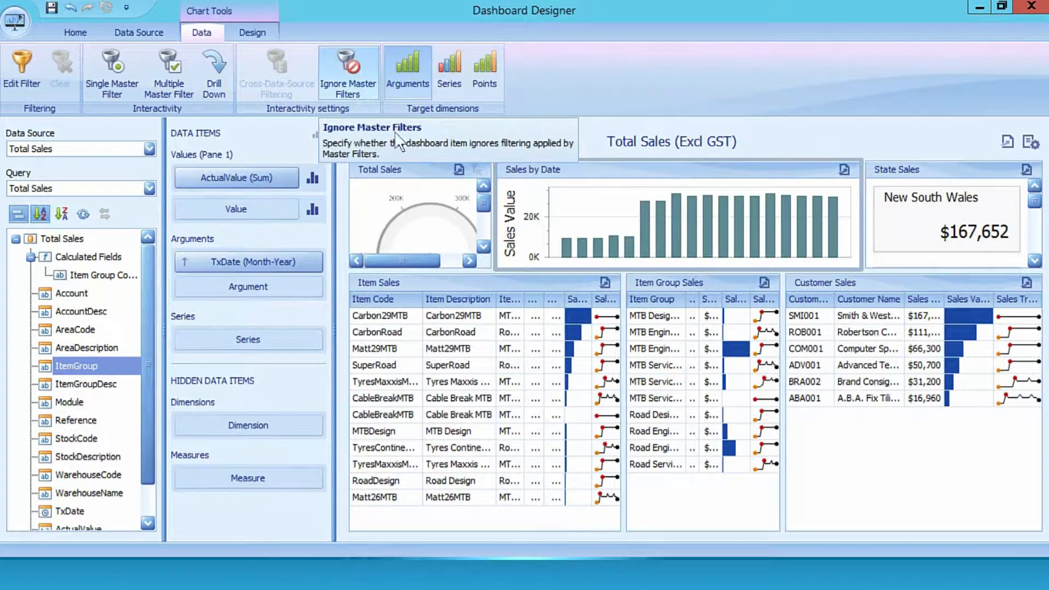
click(163, 90)
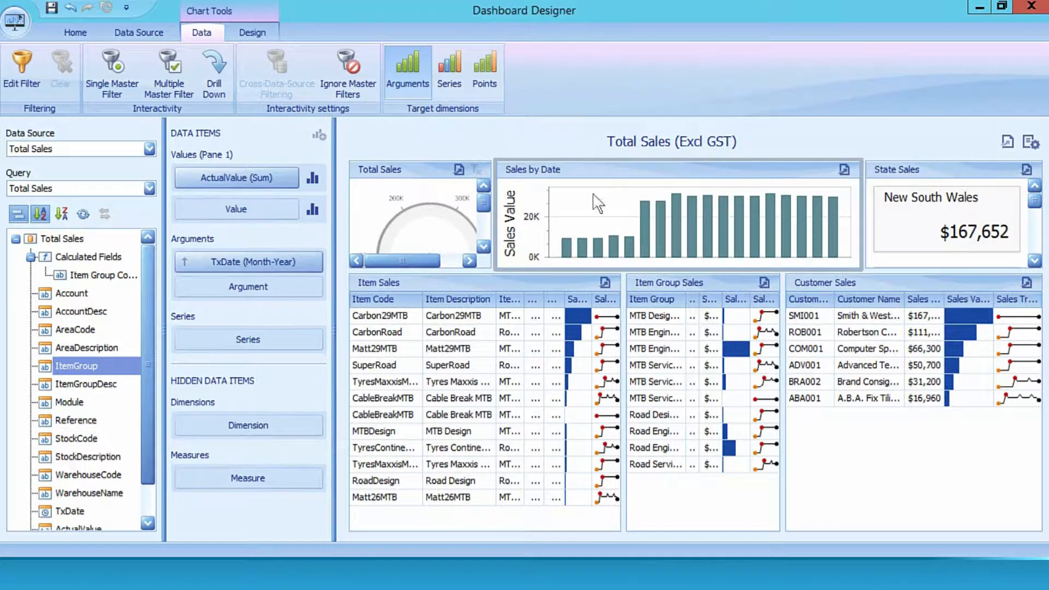
mouse_move(670, 251)
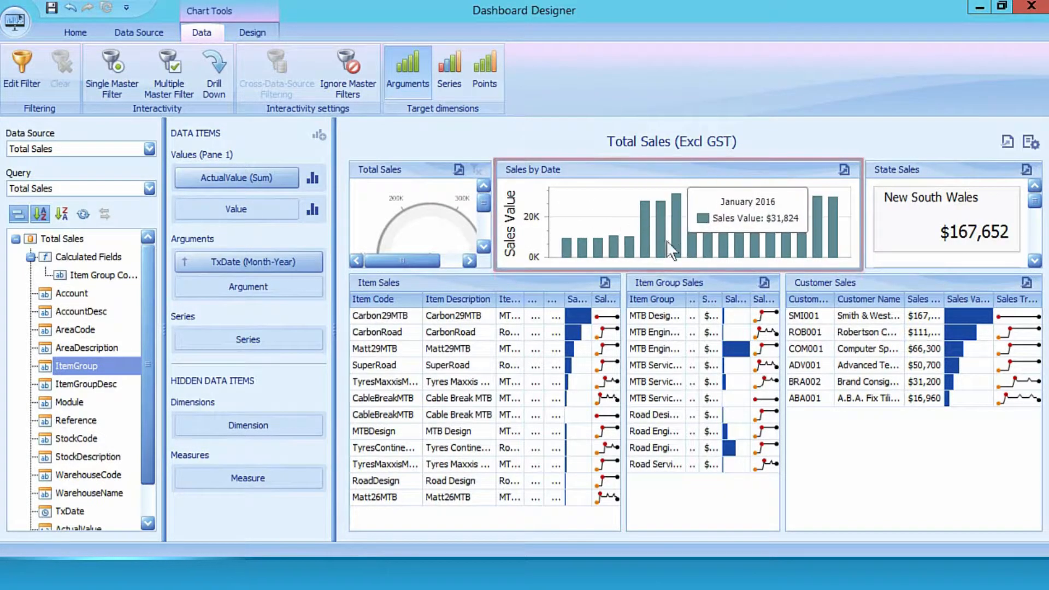
mouse_move(660, 234)
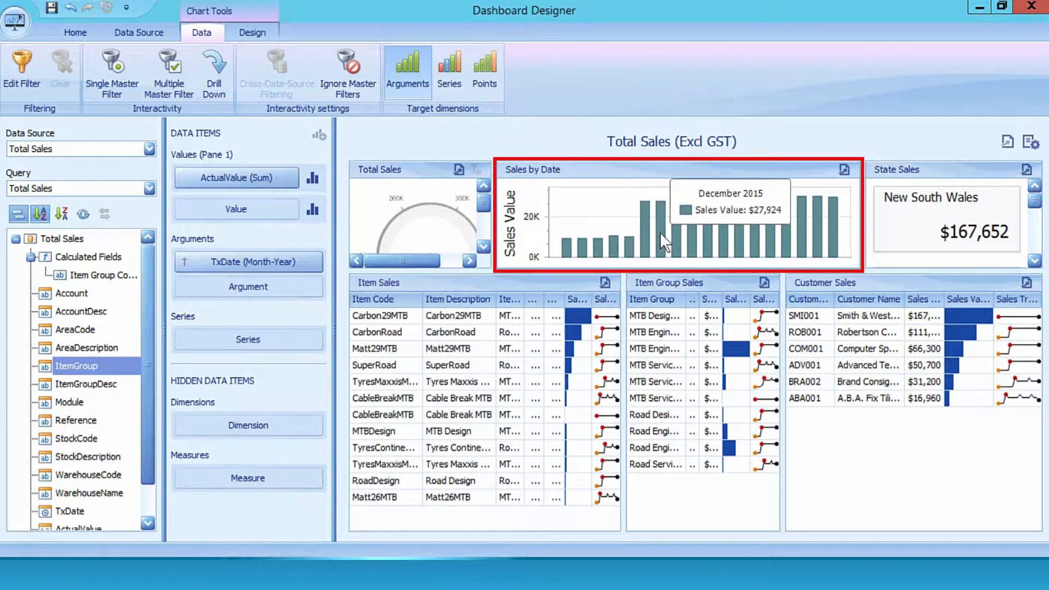
mouse_move(692, 237)
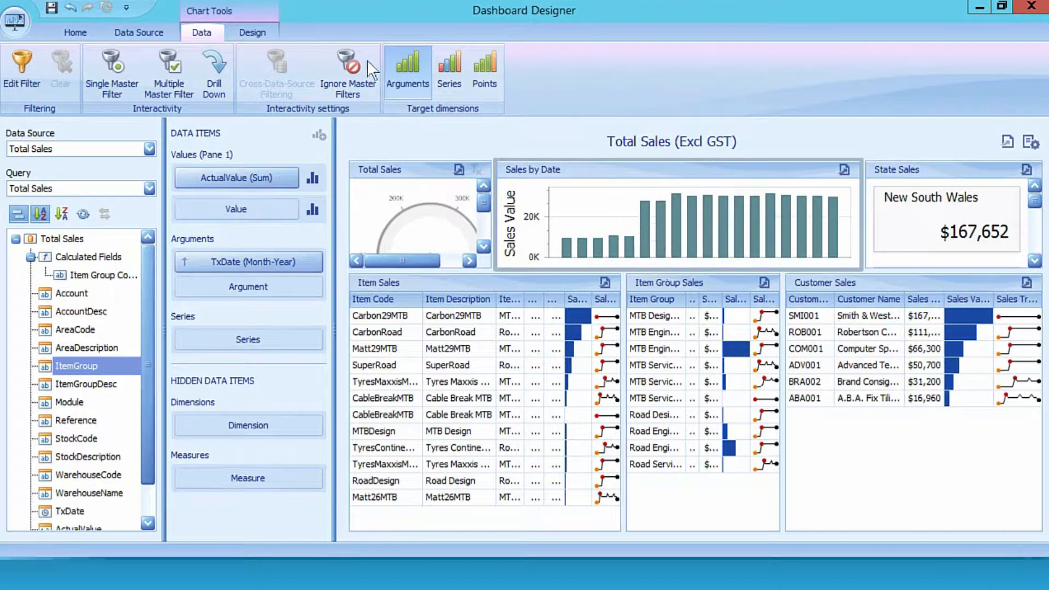
click(172, 68)
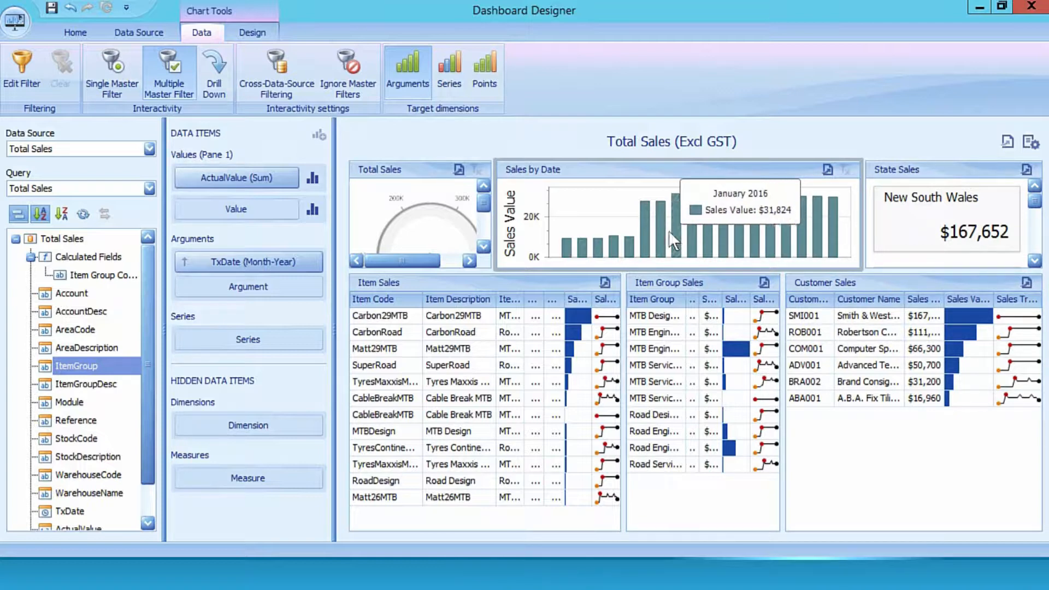
Filter the dashboard by the December 2015 bar and the February 2016 bar in turn, and clear the Sales by Date master filter.
click(661, 231)
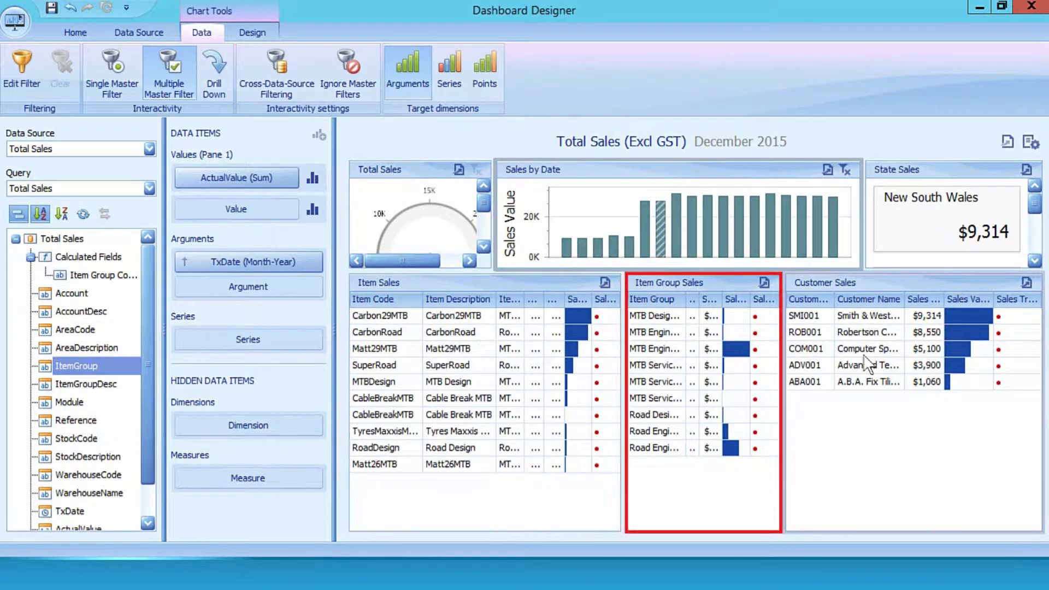
click(691, 235)
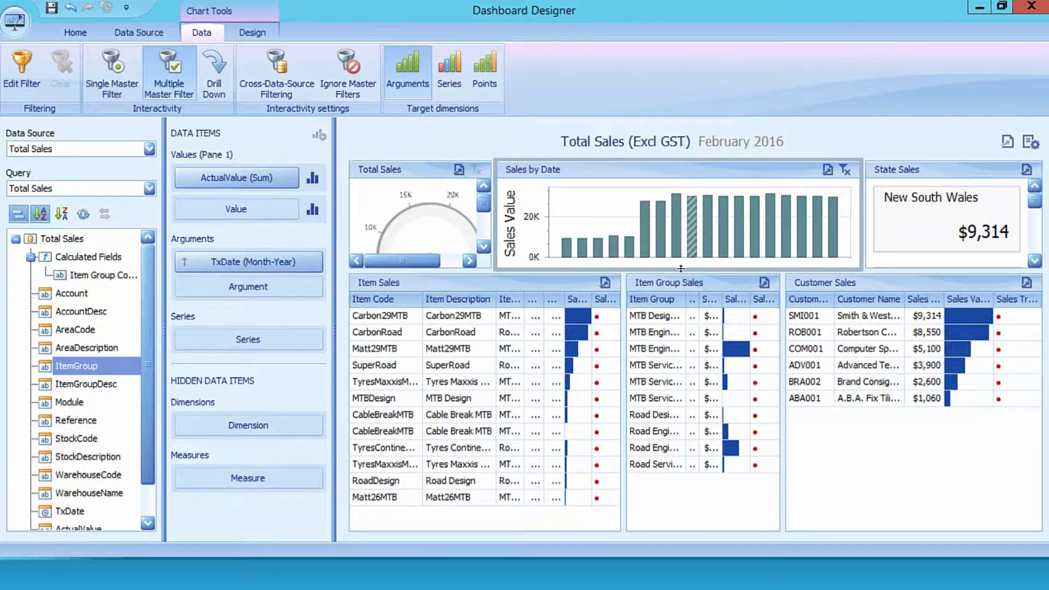
click(847, 168)
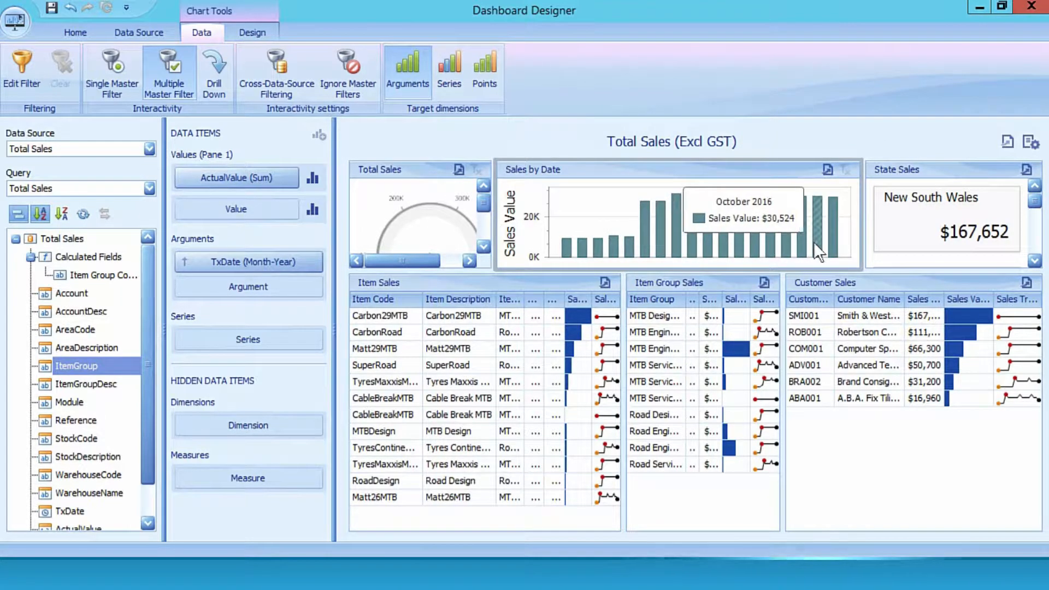
Change the Sales by Date chart to Single Master Filter and filter the dashboard by October 2015, followed by June 2015.
click(117, 65)
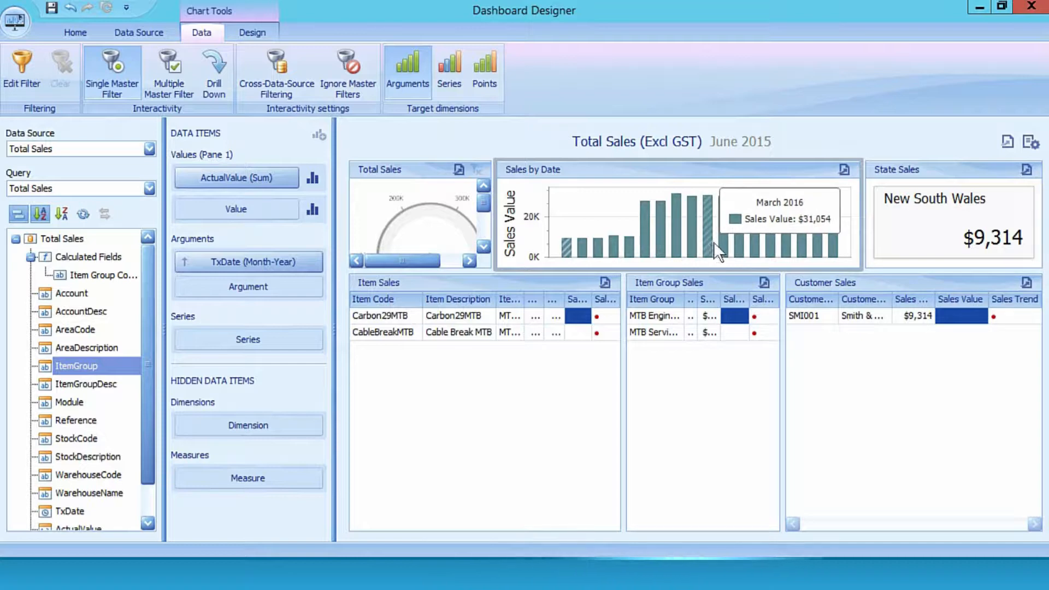
click(628, 244)
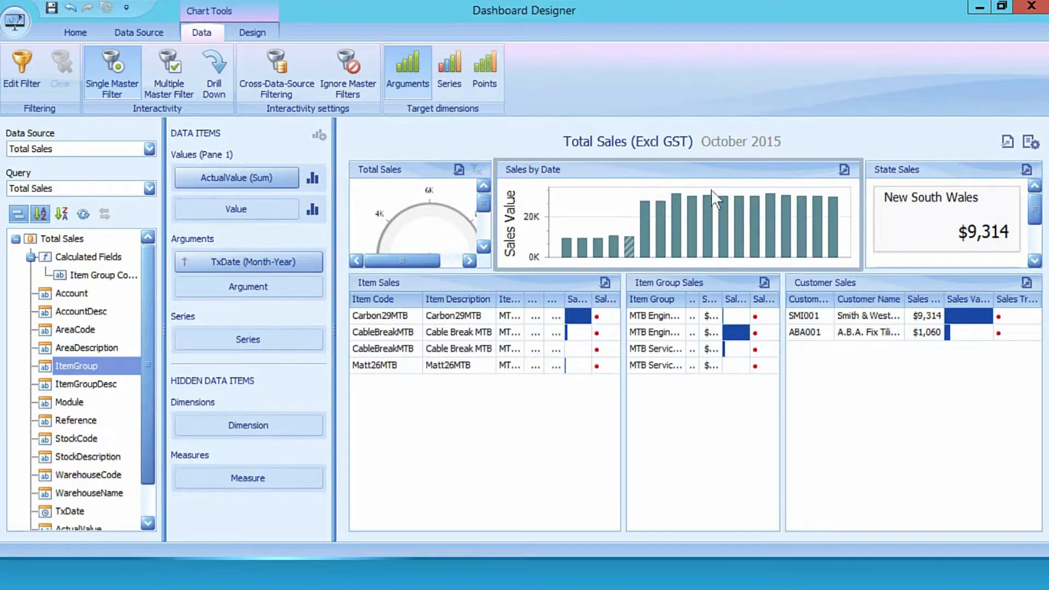
click(568, 245)
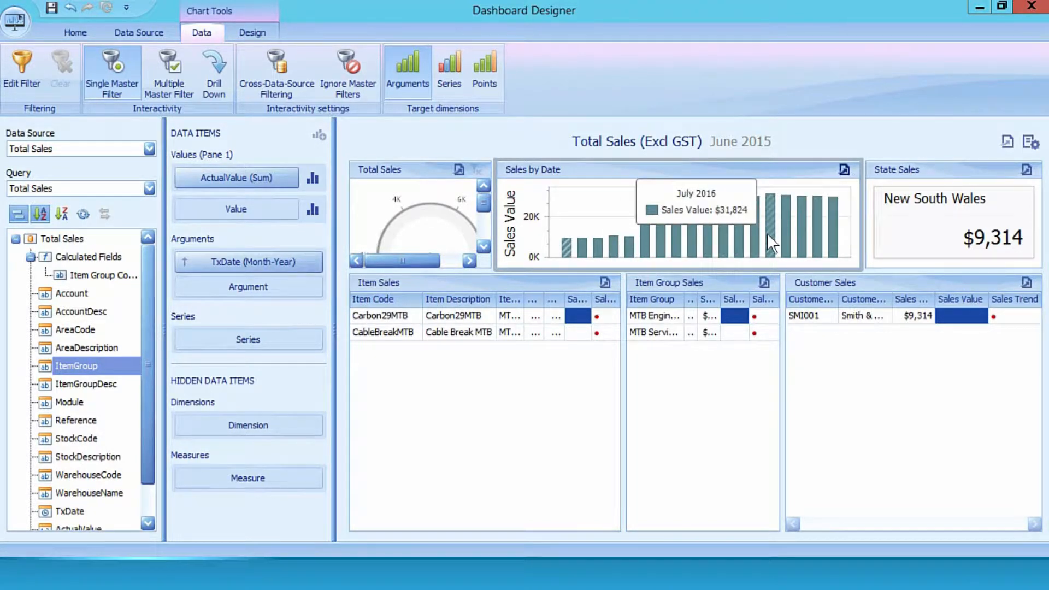
Set the Sales by Date chart back to Multiple Master Filter and filter the dashboard by February 2016.
click(165, 67)
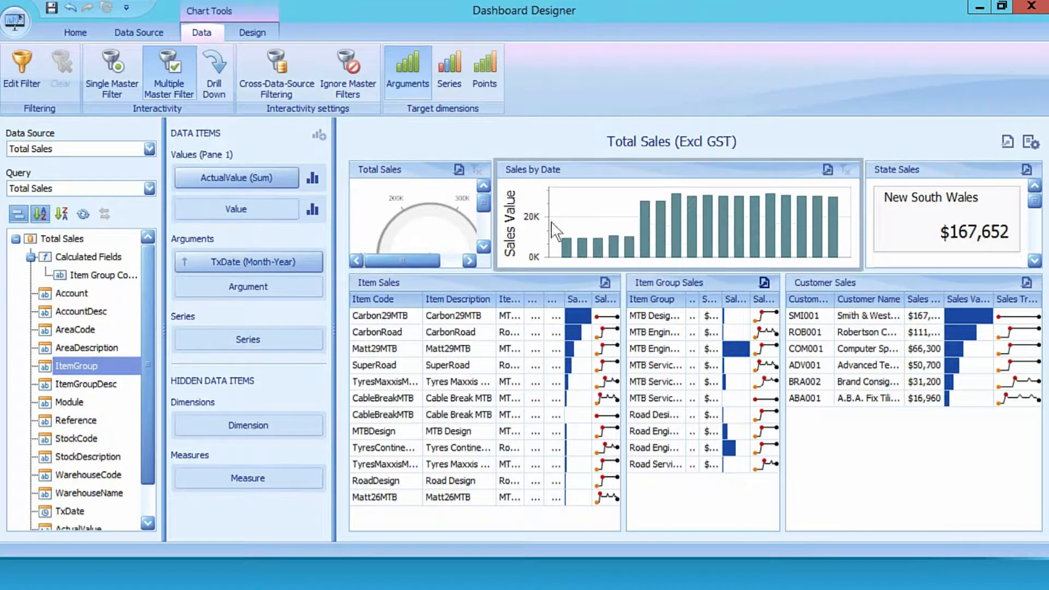
mouse_move(691, 191)
mouse_move(693, 236)
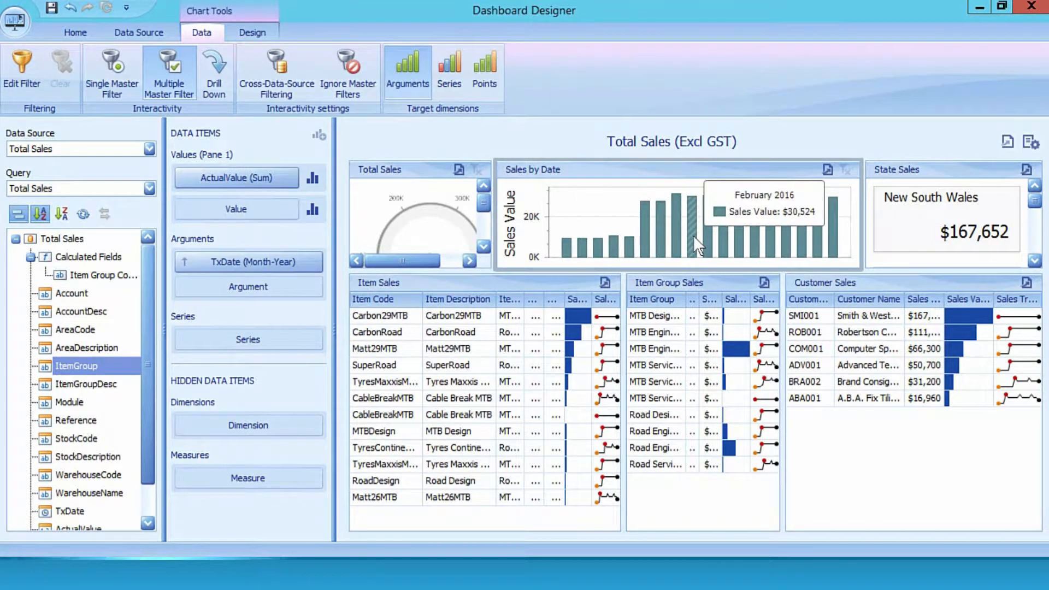
click(693, 234)
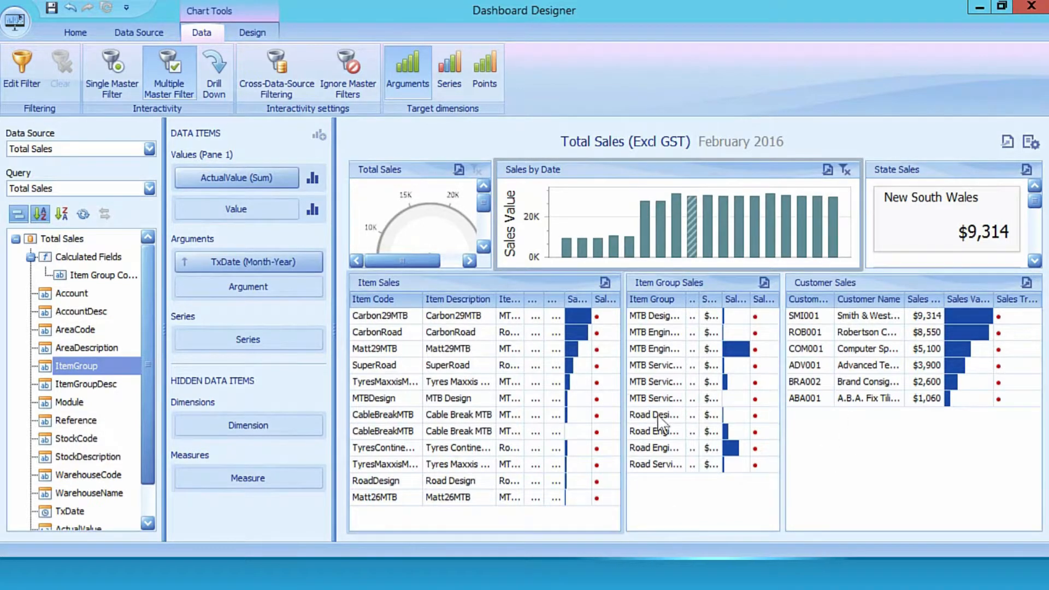
Set the Customer Sales grid to ignore master filters.
click(919, 282)
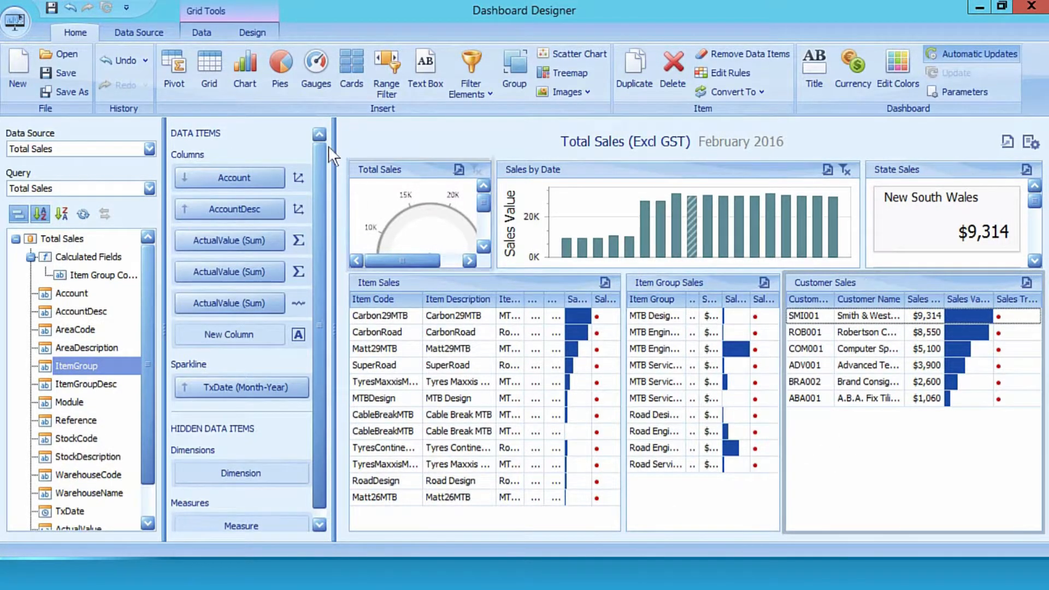
click(202, 29)
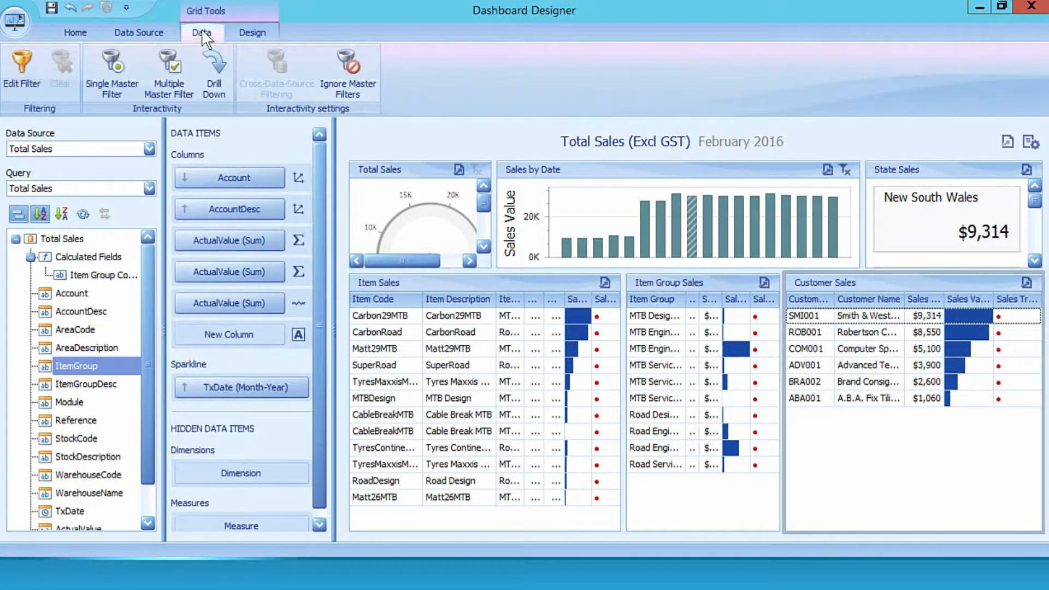
click(354, 87)
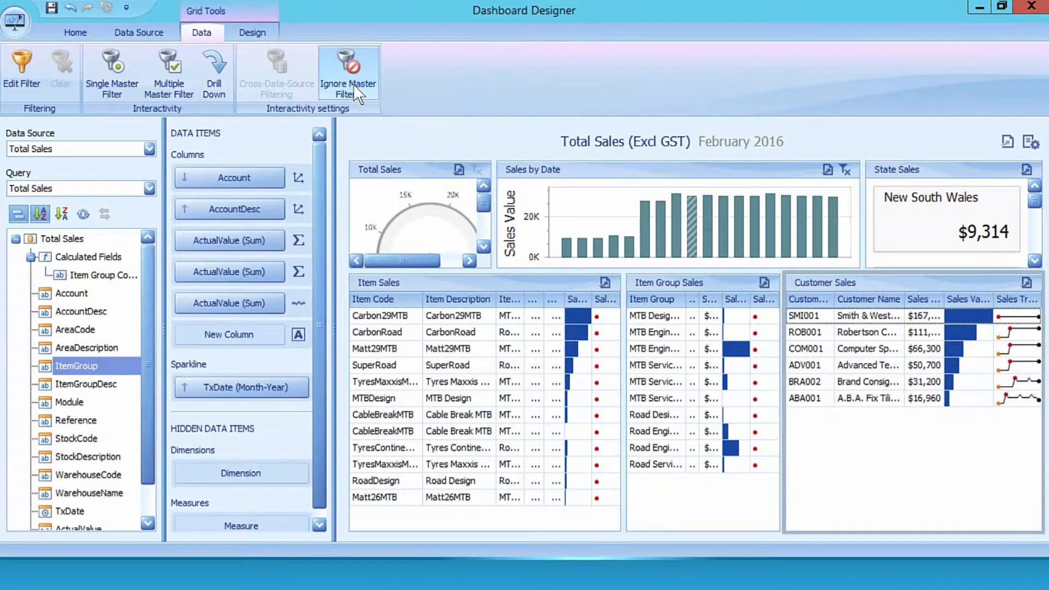
Filter the dashboard from the Sales by Date chart by April 2016, December 2015 and June 2016 in turn.
click(709, 220)
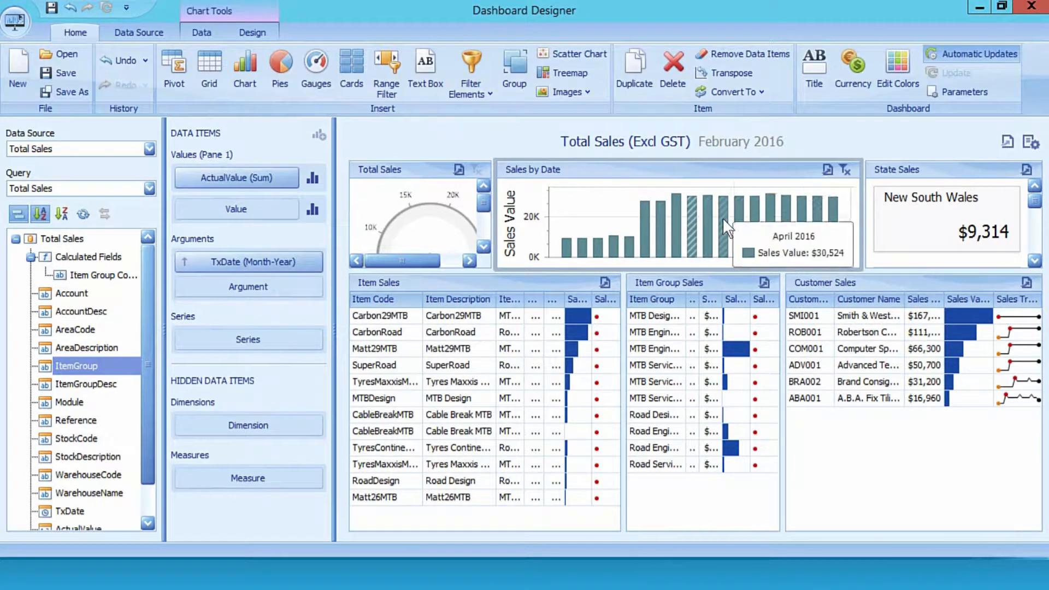
click(722, 217)
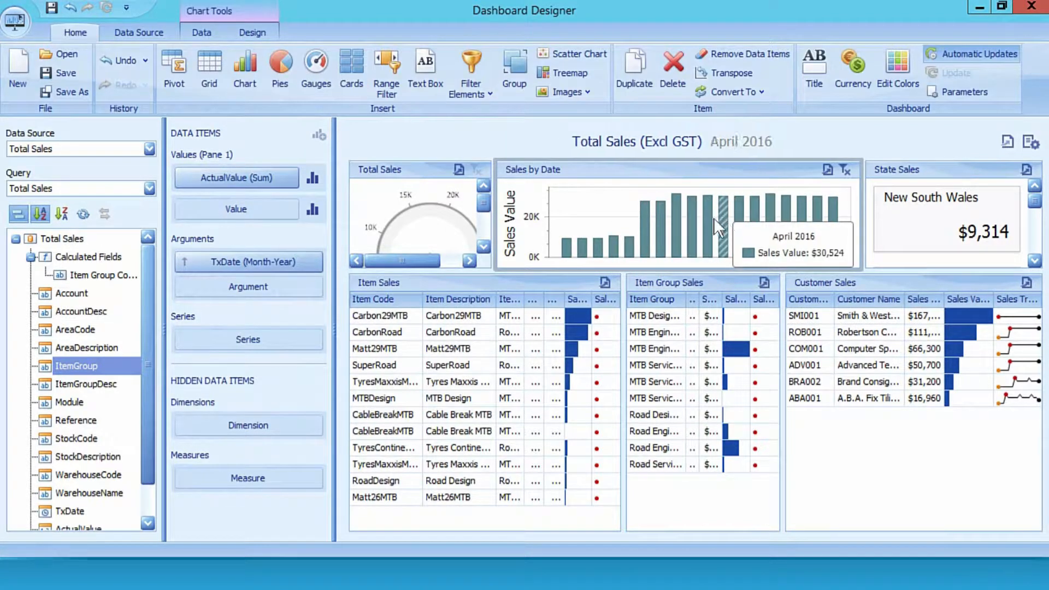
click(664, 228)
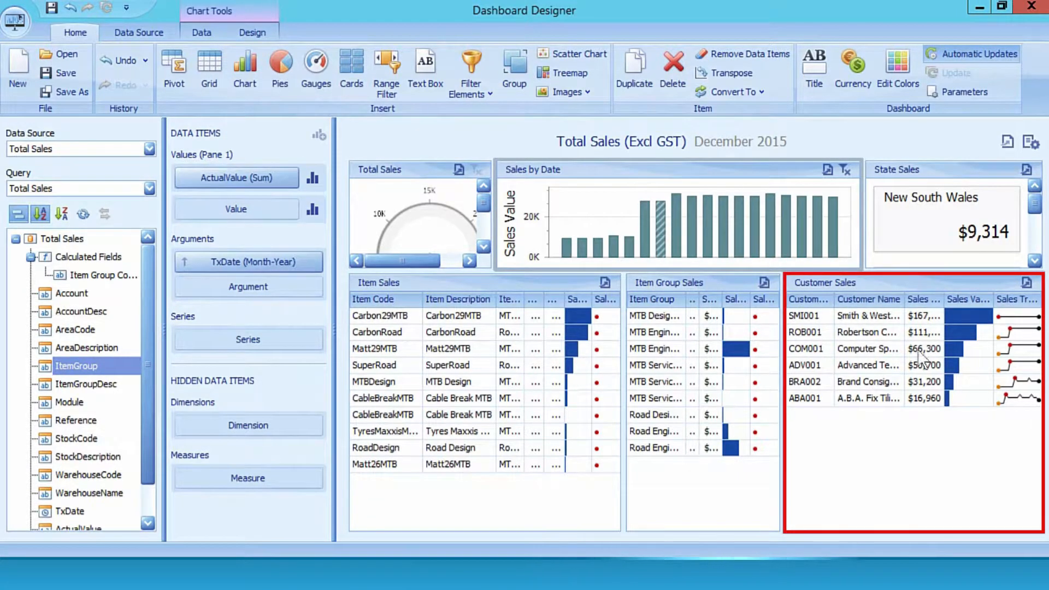
click(752, 238)
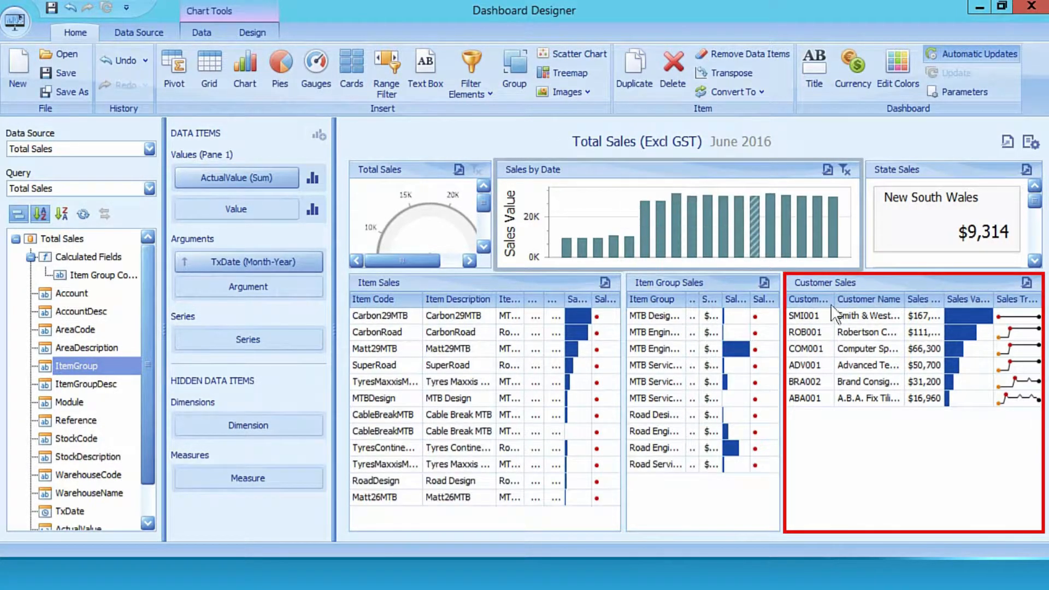
Turn off Ignore Master Filters for the Customer Sales grid and clear the Sales by Date master filter.
click(896, 286)
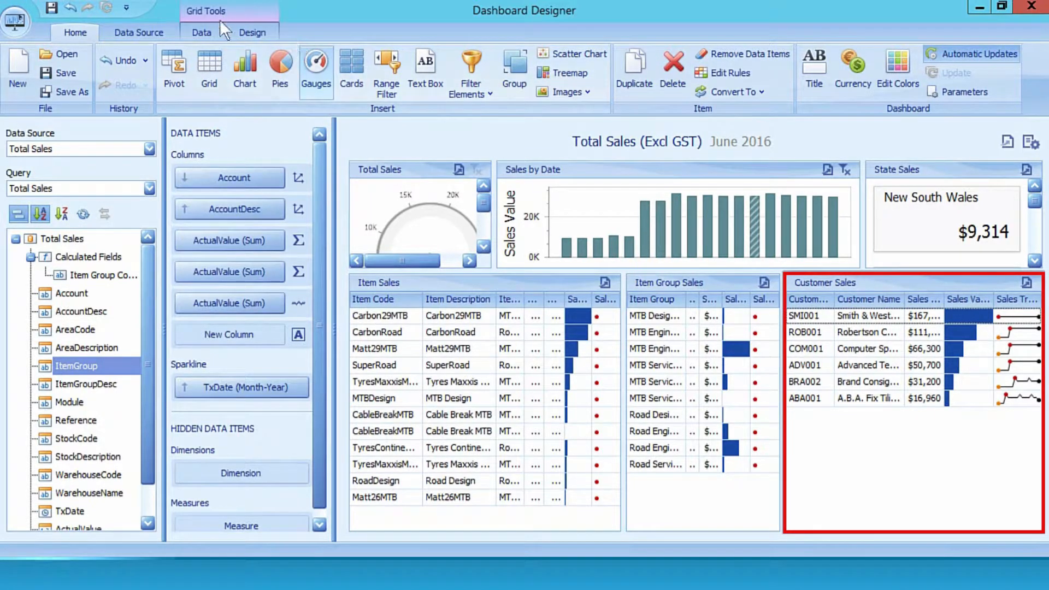
click(202, 32)
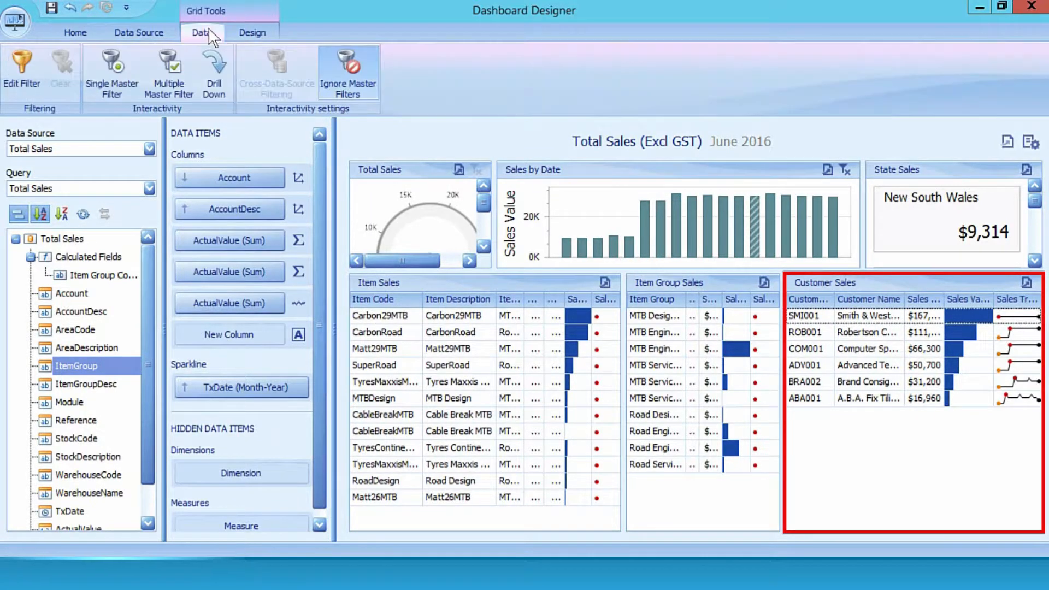
click(346, 79)
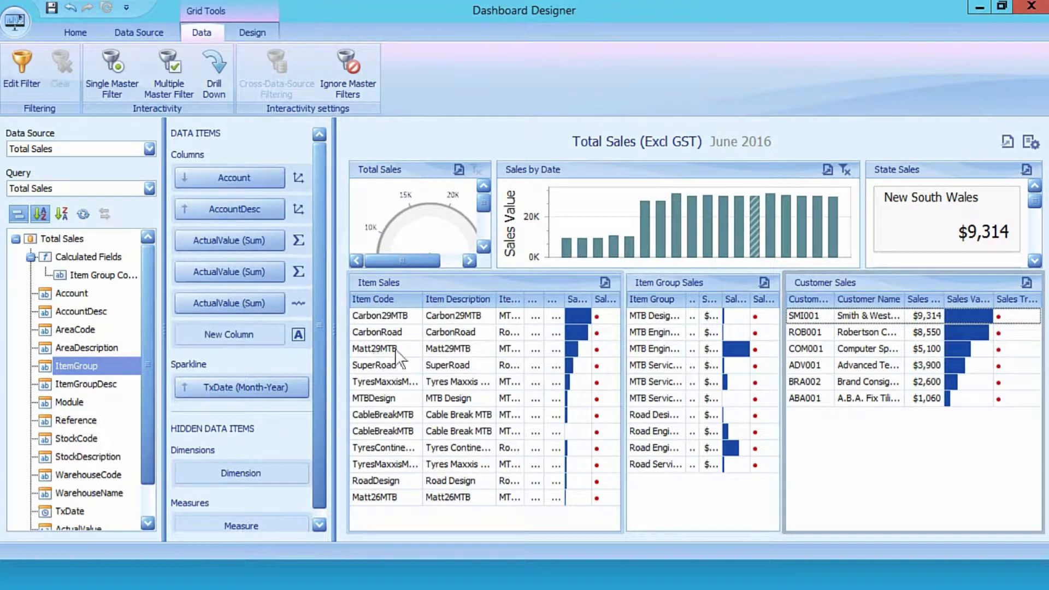
click(845, 170)
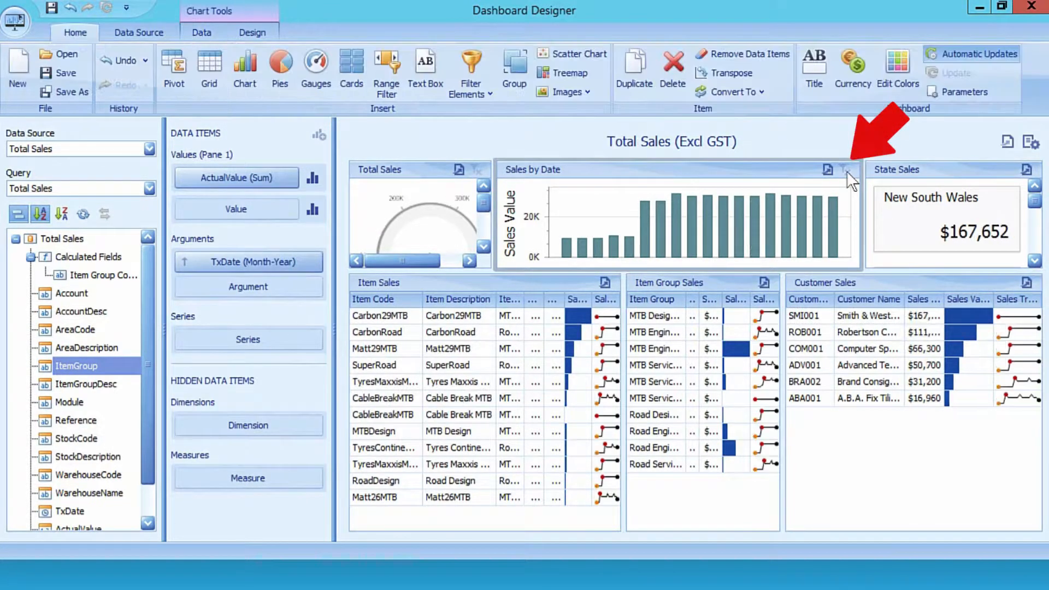
Enable Multiple Master Filter on the Item Sales grid and the Customer Sales grid.
click(502, 344)
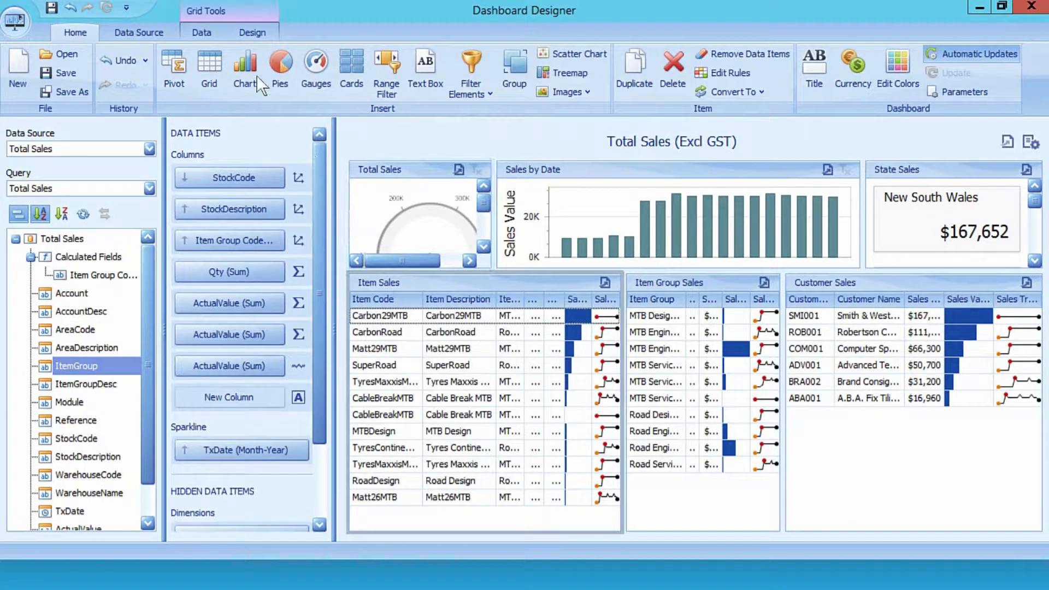
click(205, 26)
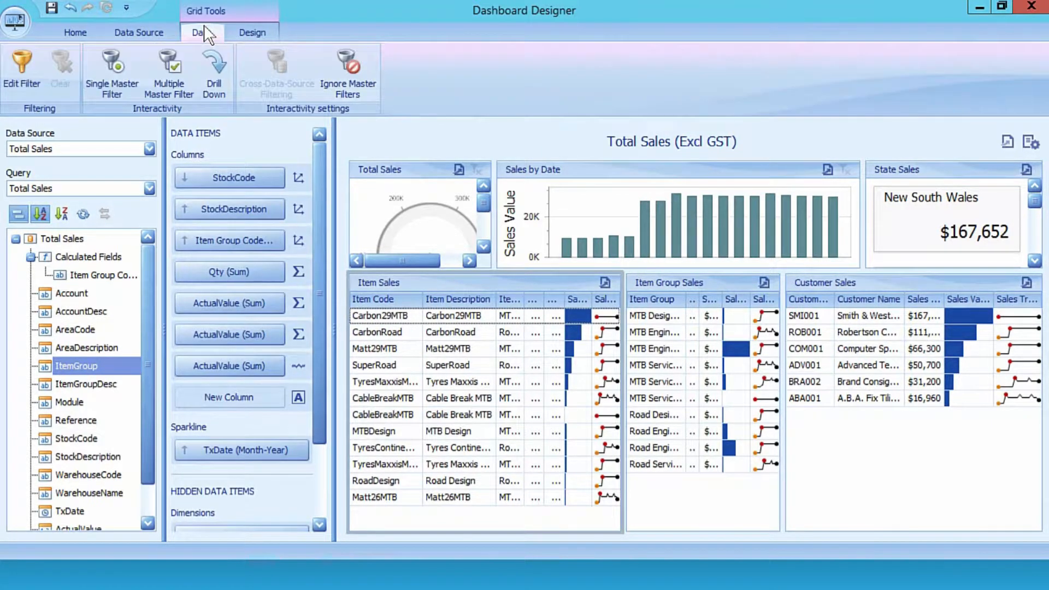
click(169, 61)
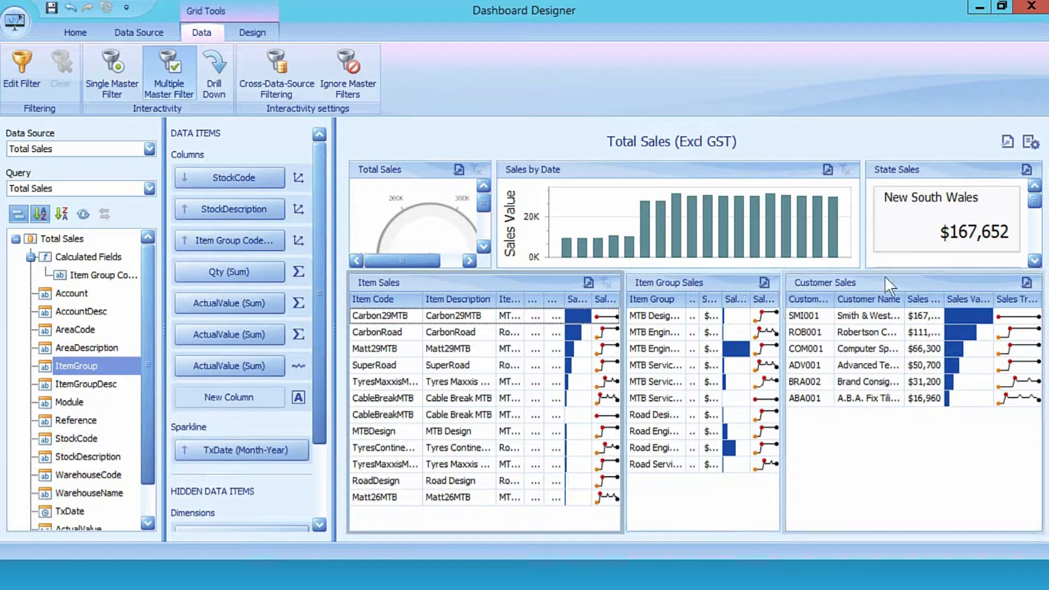
click(885, 279)
click(212, 32)
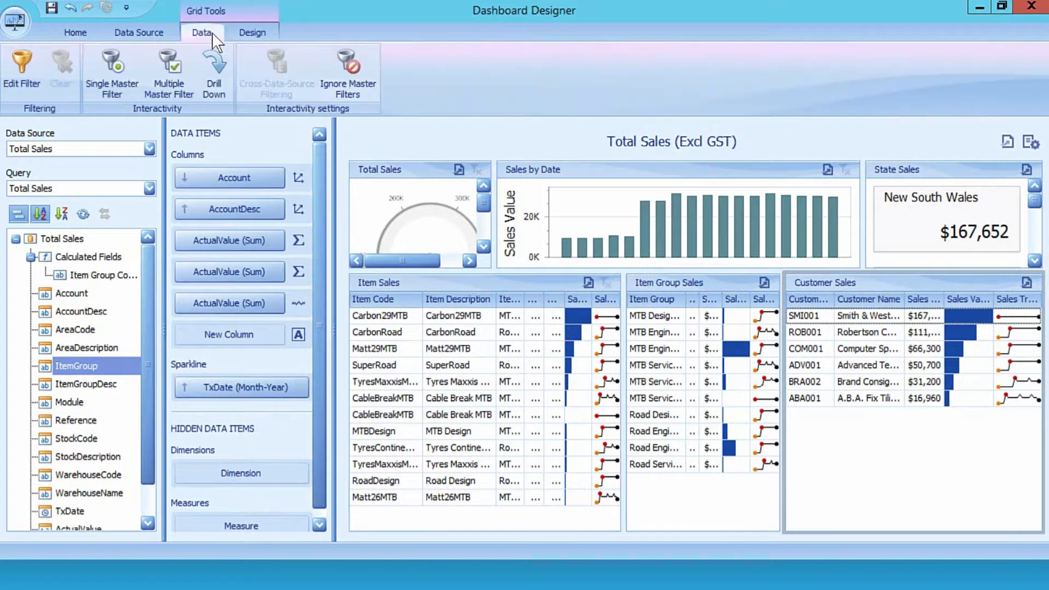
Filter the dashboard by the January 2016 bar in Sales by Date and clear that filter.
click(674, 225)
click(674, 225)
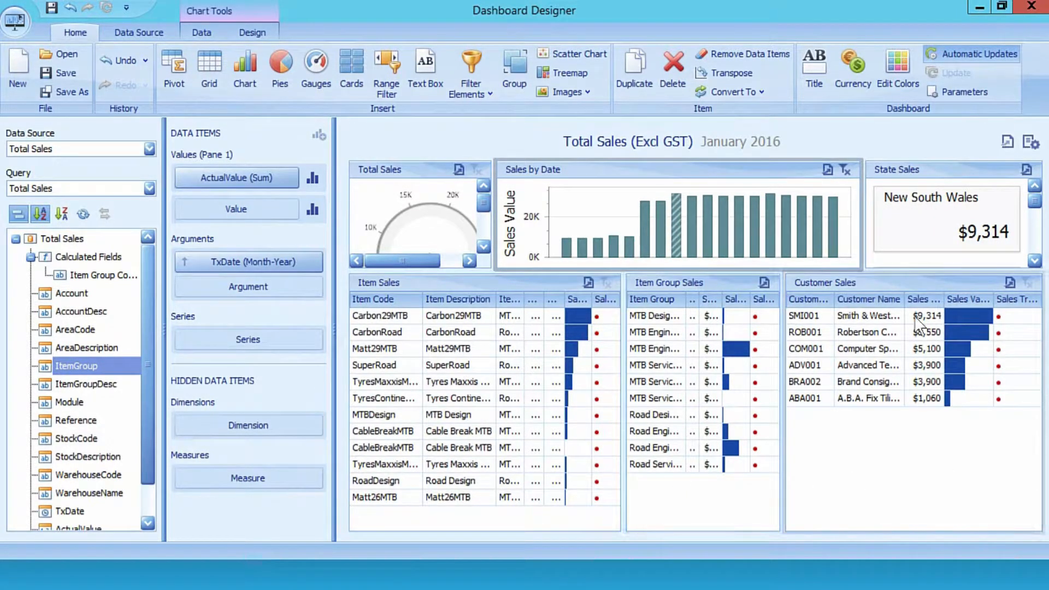
click(846, 171)
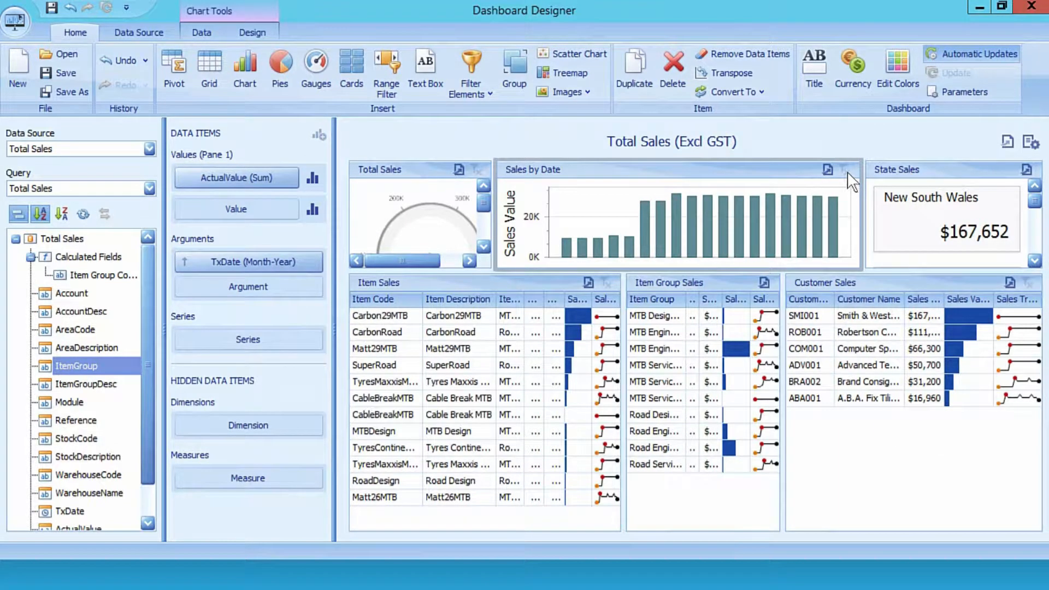
Filter the dashboard by the SuperRoad item in Item Sales and clear that filter.
click(378, 363)
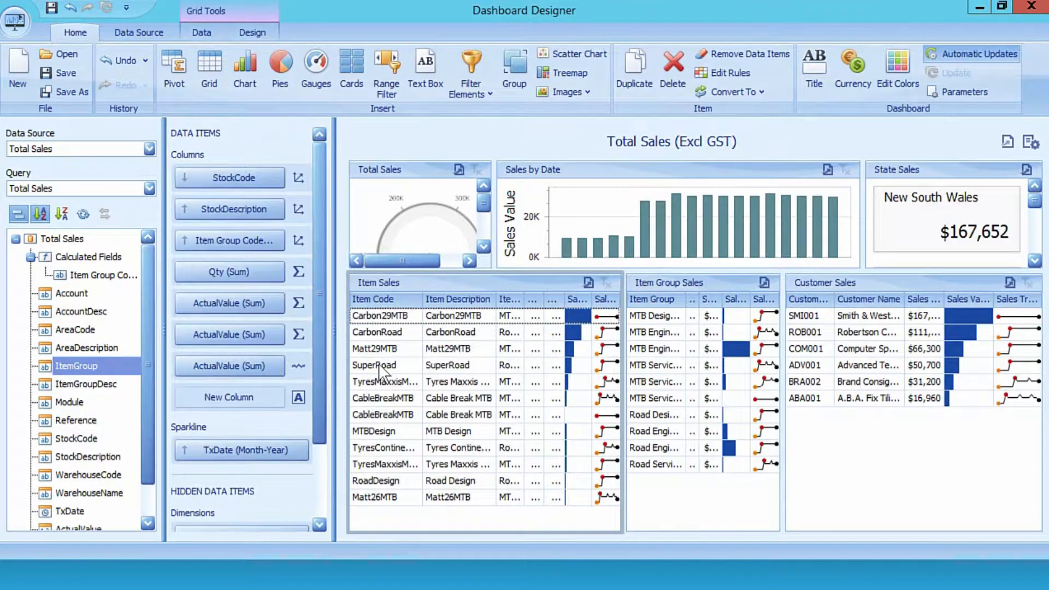
click(378, 362)
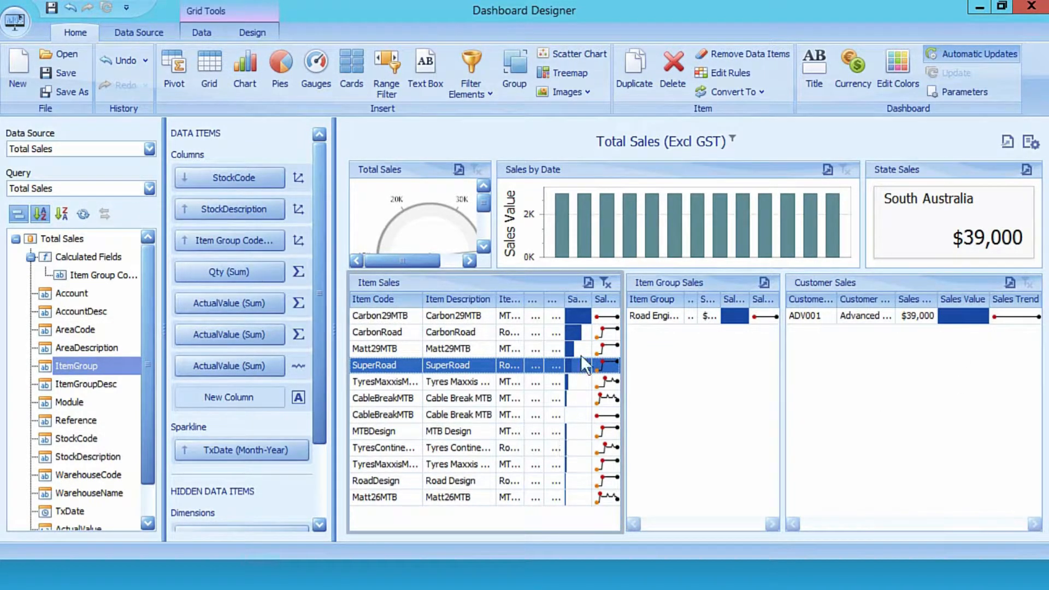
click(607, 284)
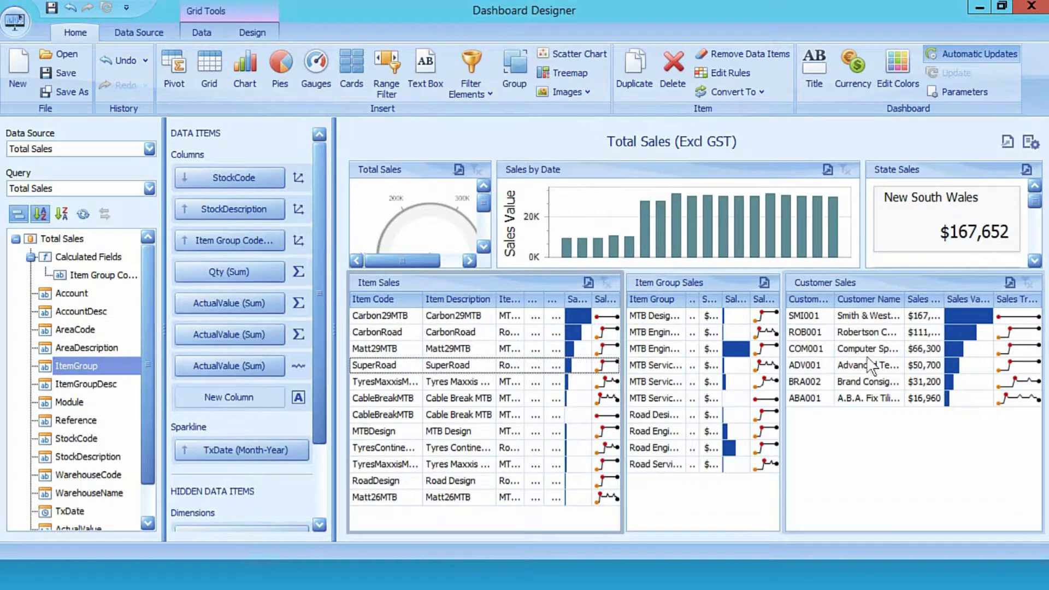
Filter the dashboard by the second customer in Customer Sales combined with November 2016, and clear the Sales by Date filter.
click(803, 335)
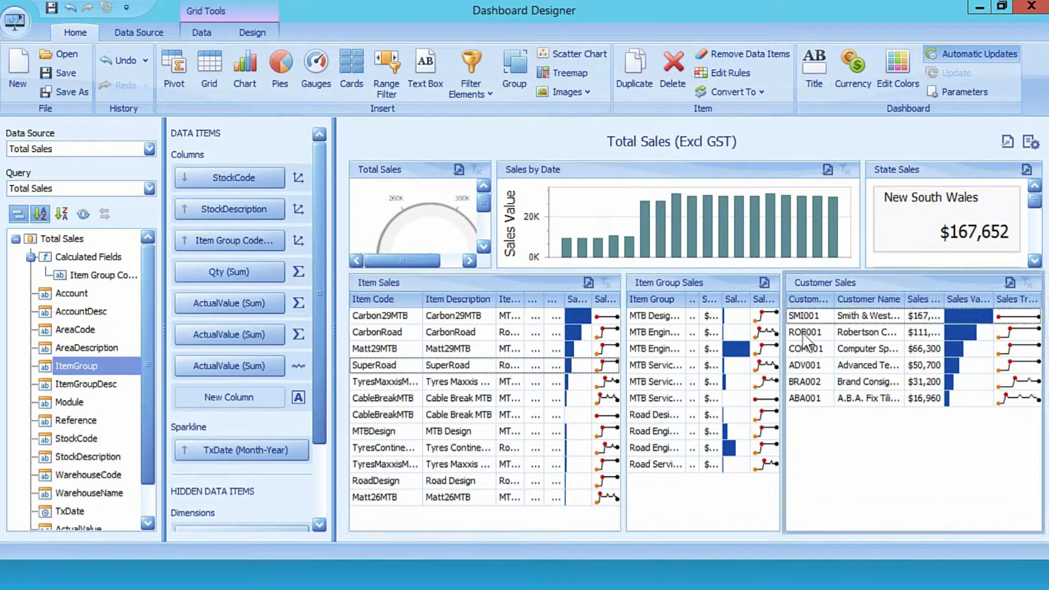
click(803, 335)
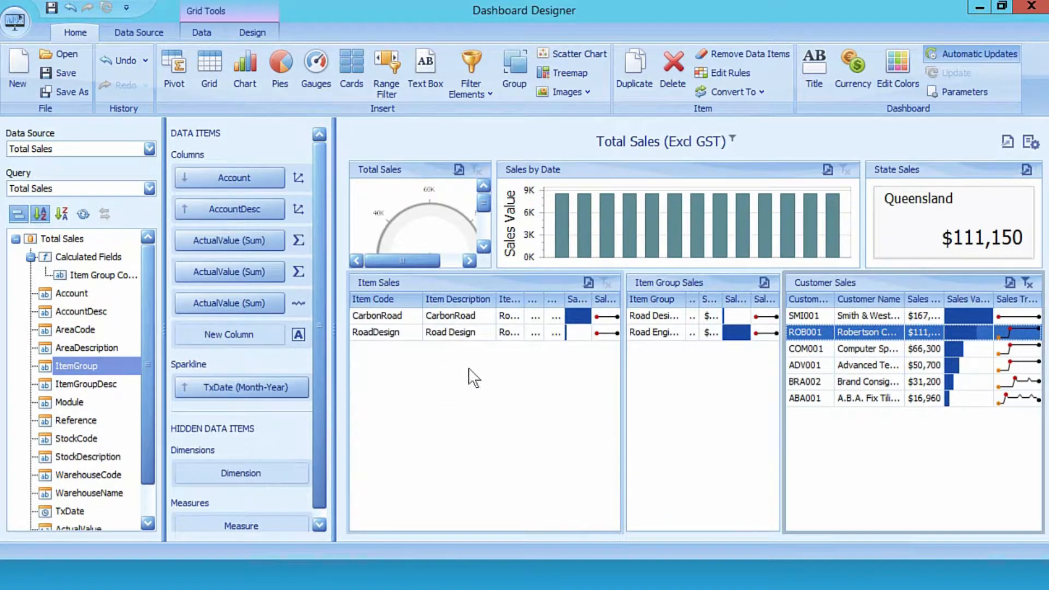
click(766, 232)
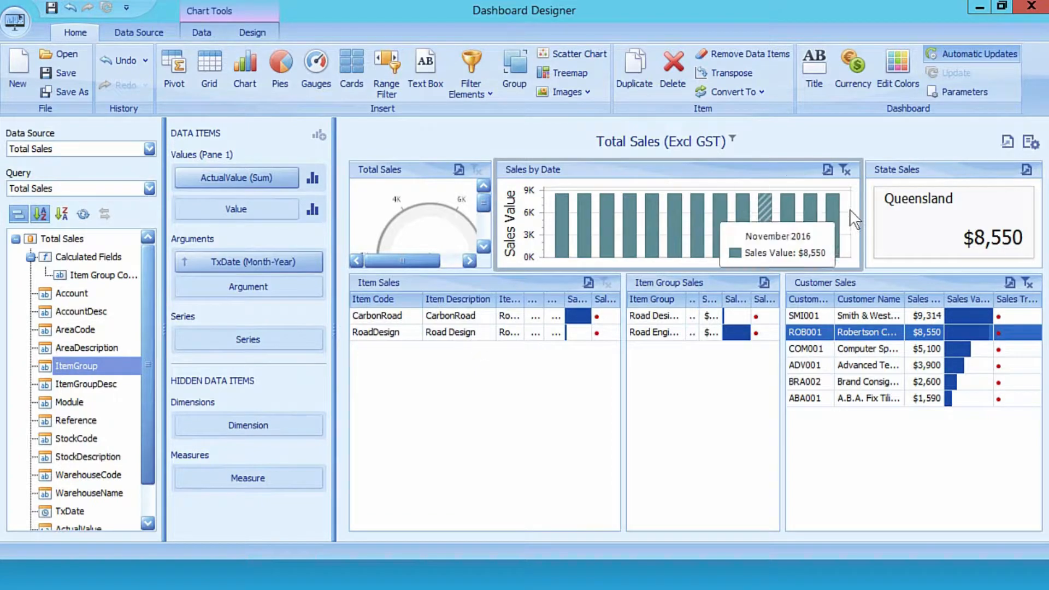
click(845, 170)
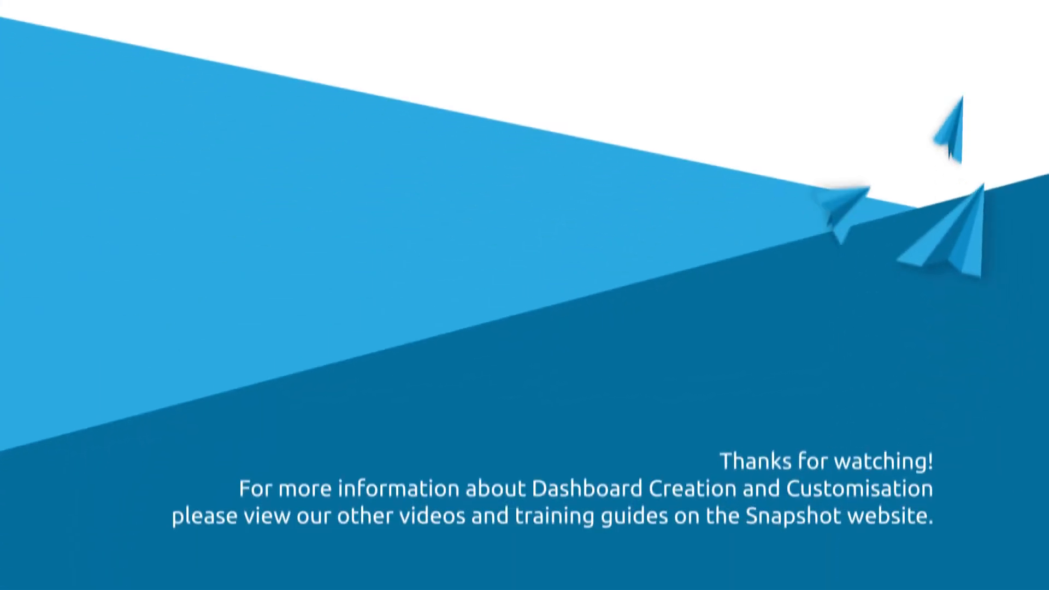